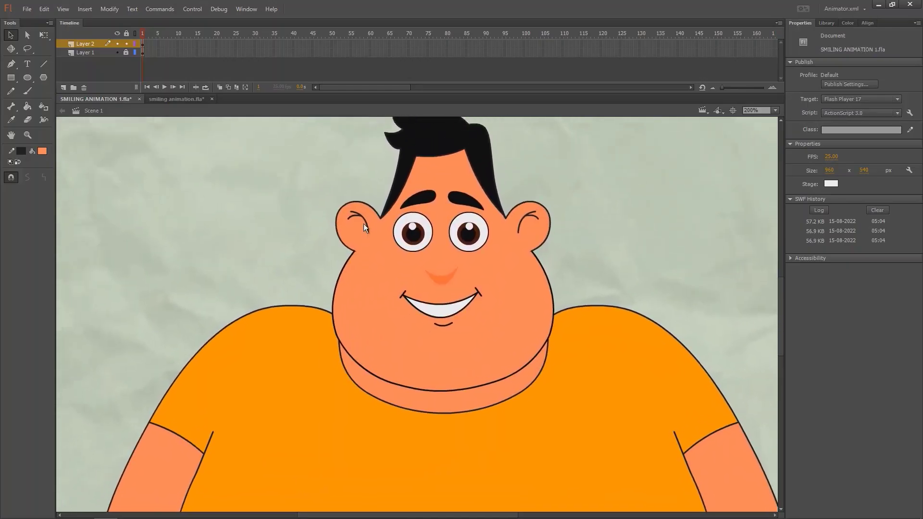
Try moving the head and both arms away from the body to test the separate parts, and undo every move
key("ctrl+1")
left_click_drag(350, 269, 335, 253)
left_click(426, 264)
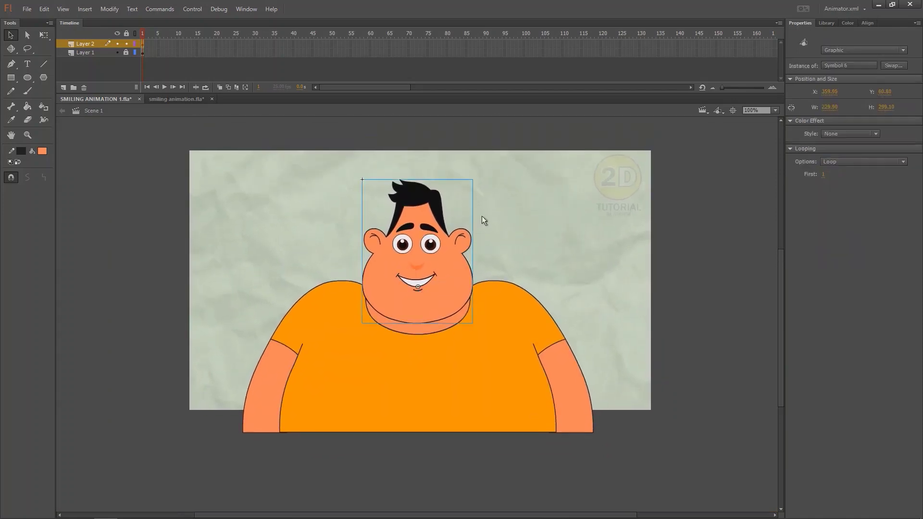
left_click_drag(411, 286, 437, 261)
left_click_drag(304, 309, 279, 310)
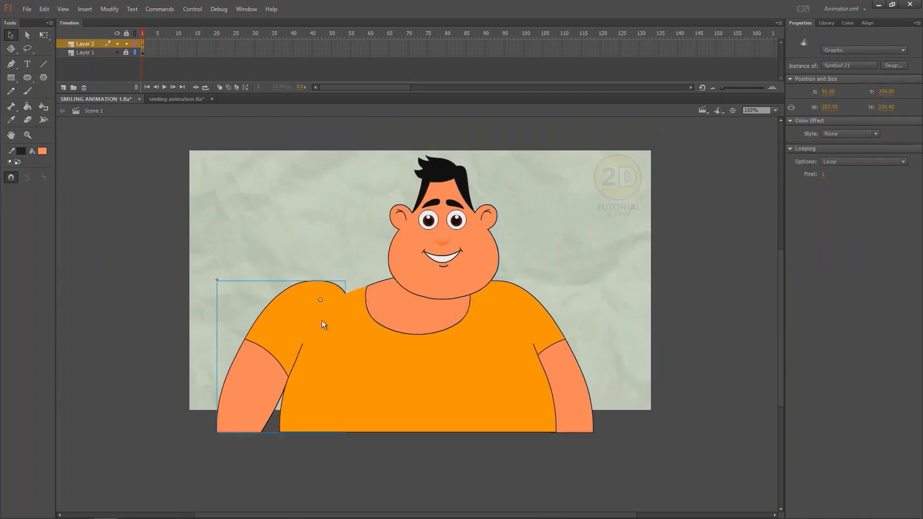
left_click_drag(542, 330, 647, 330)
left_click_drag(295, 316, 247, 316)
left_click_drag(417, 378, 400, 439)
key("ctrl+z")
key("ctrl+z")
key("ctrl+z")
key("ctrl+z")
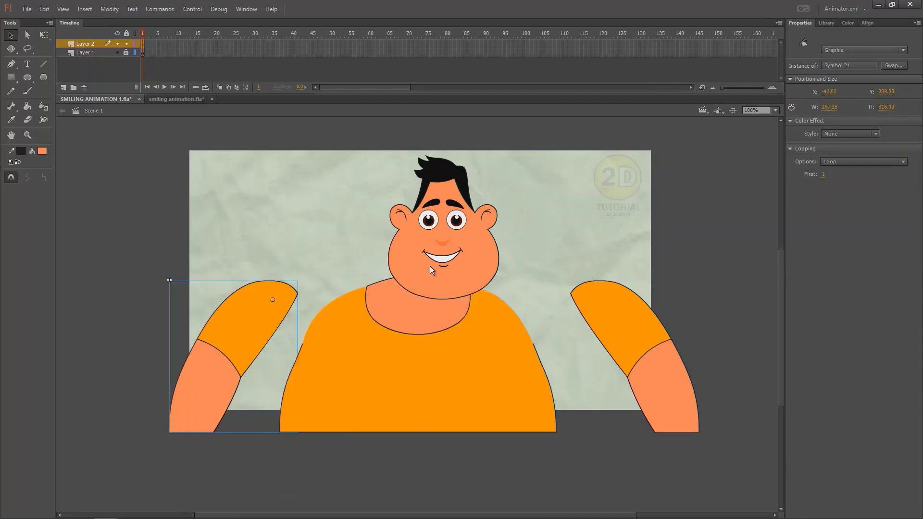
key("ctrl+z")
key("ctrl+z")
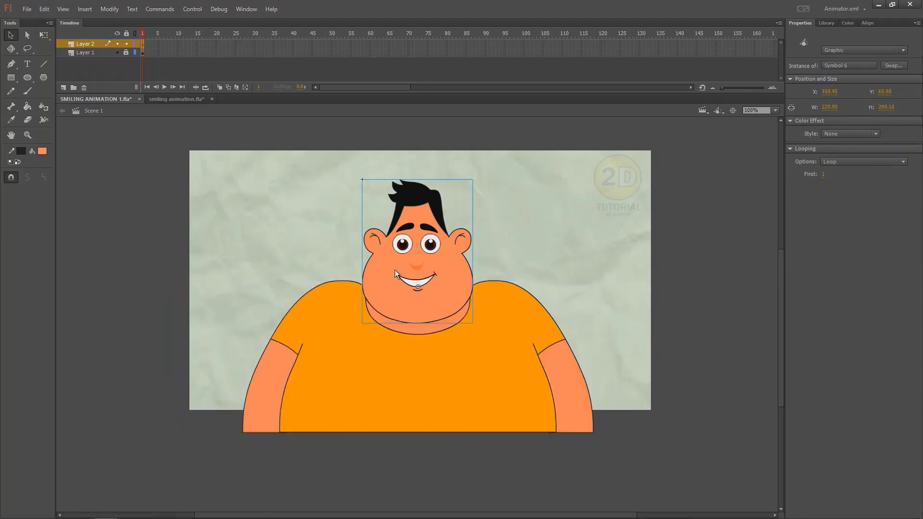
Convert the character's head, body and both arms together into a single graphic symbol
left_click_drag(213, 196, 567, 436)
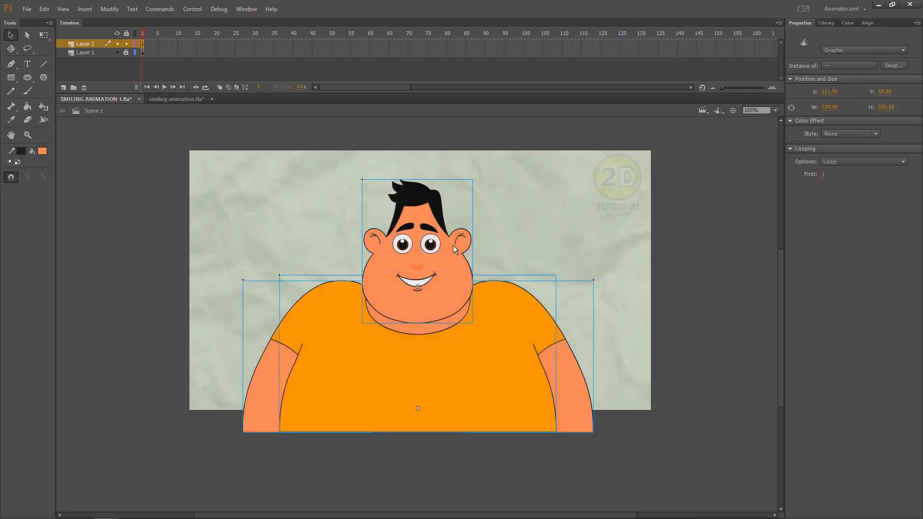
key("F8")
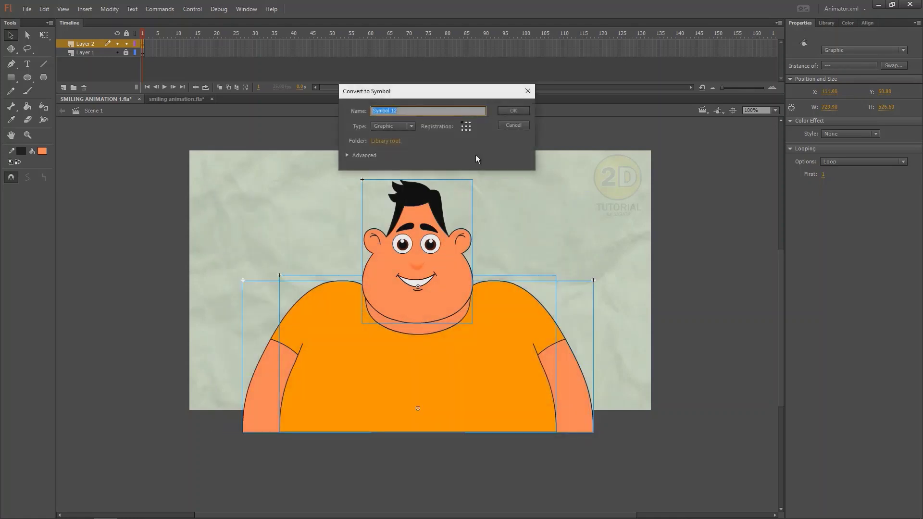
left_click(513, 111)
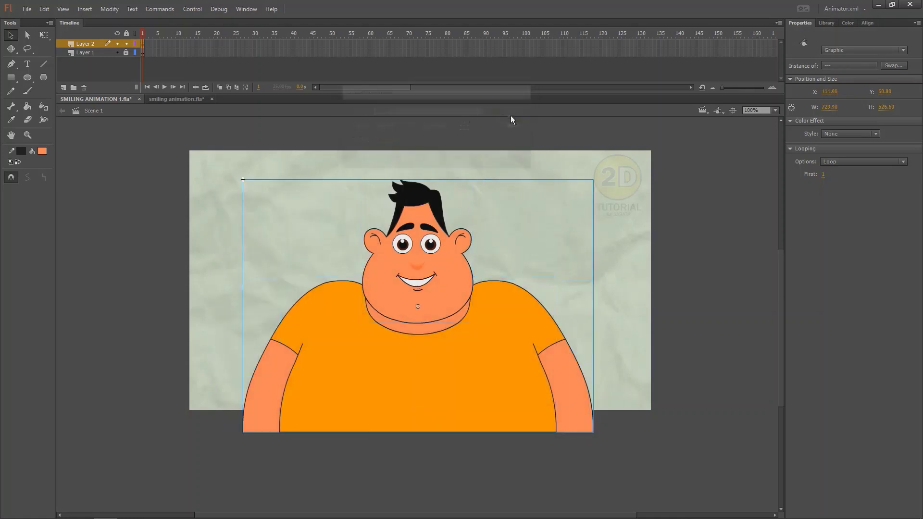
Enter the new character symbol for editing and distribute its head, body and arms to separate layers
double_click(426, 268)
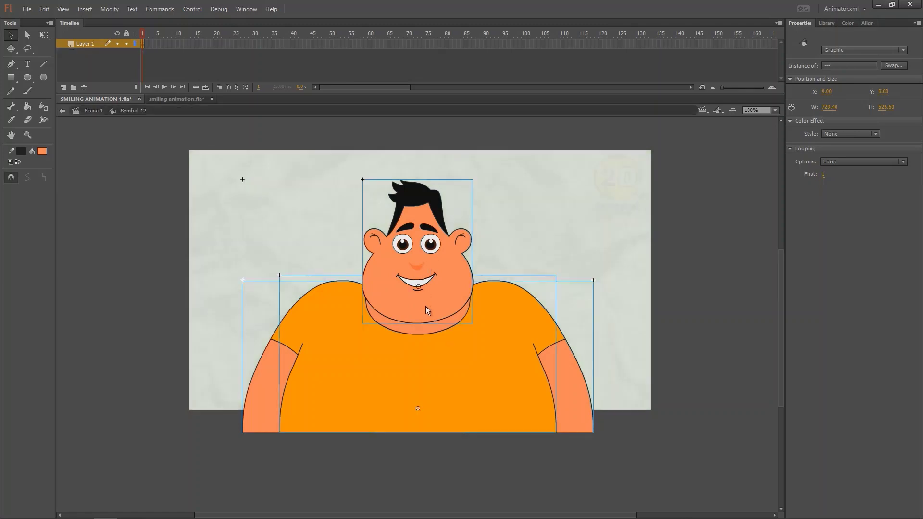
right_click(432, 247)
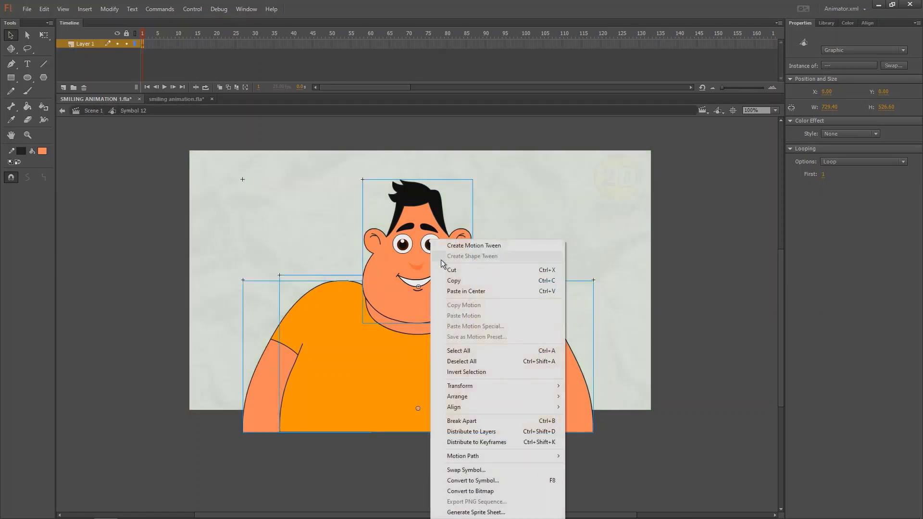
left_click(468, 432)
left_click(548, 215)
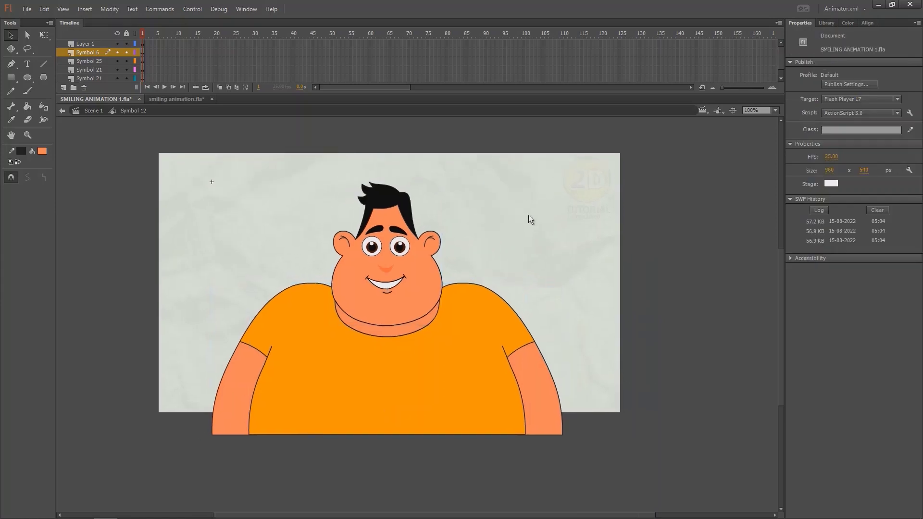
Toggle the visibility of the Symbol 6, Symbol 25 and Symbol 21 layers to identify the part on each
left_click(152, 43)
key("ctrl+z")
left_click(117, 52)
left_click(117, 53)
left_click(118, 61)
left_click(117, 61)
left_click(117, 70)
left_click(117, 70)
Extend all layers of the symbol's timeline to frame 50 and remove the surplus frames beyond it
left_click_drag(151, 45, 201, 113)
key("F5")
key("F5")
key("F5")
key("F5")
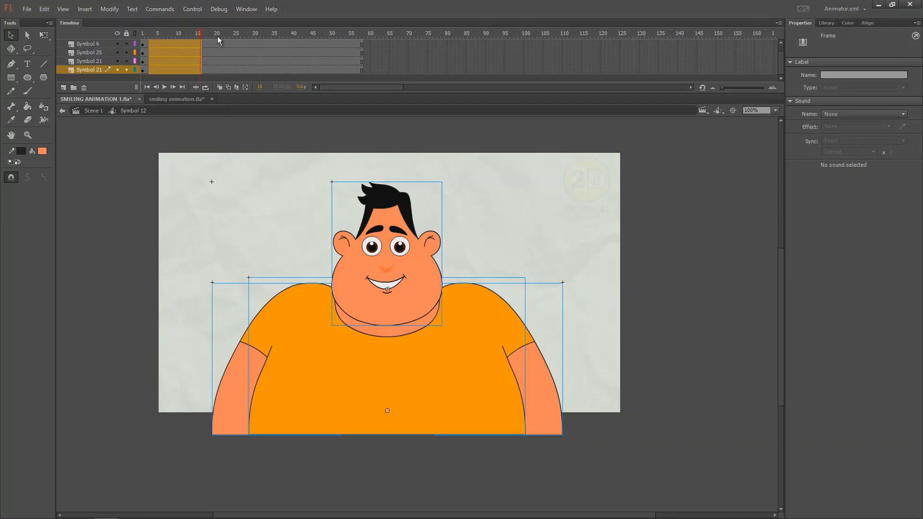
left_click_drag(217, 36, 142, 36)
left_click_drag(334, 71, 385, 16)
key("F5")
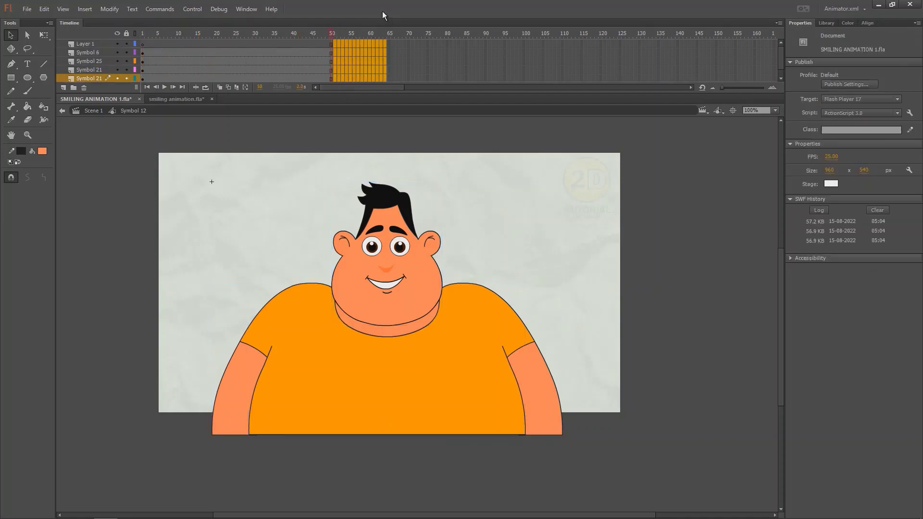
key("shift+F5")
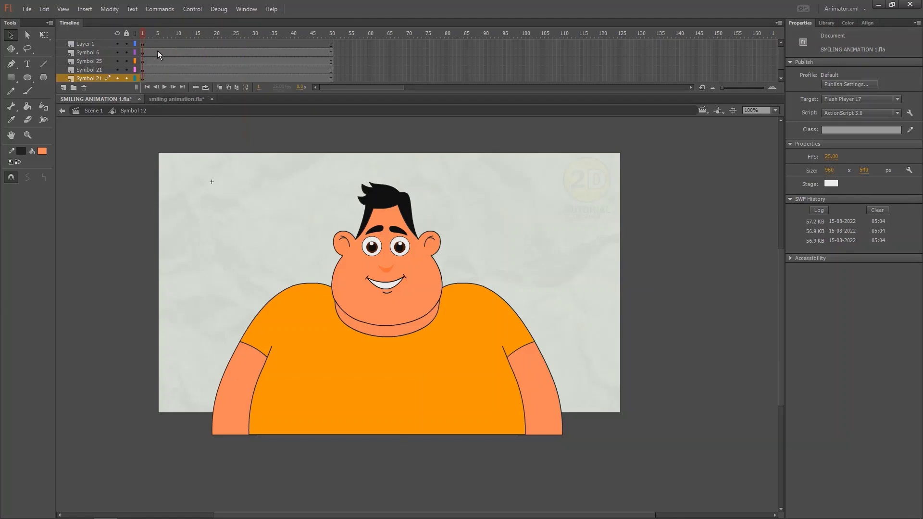
Insert keyframes at frames 5, 9 and 13 on the head, body and both arm layers
left_click_drag(158, 52, 161, 96)
key("F6")
left_click(176, 29)
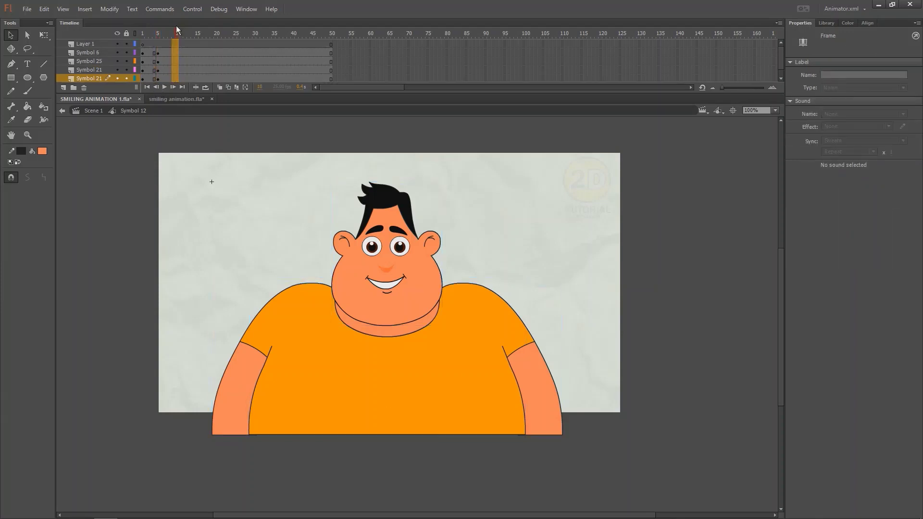
left_click_drag(174, 53, 190, 97)
key("F6")
key("F6")
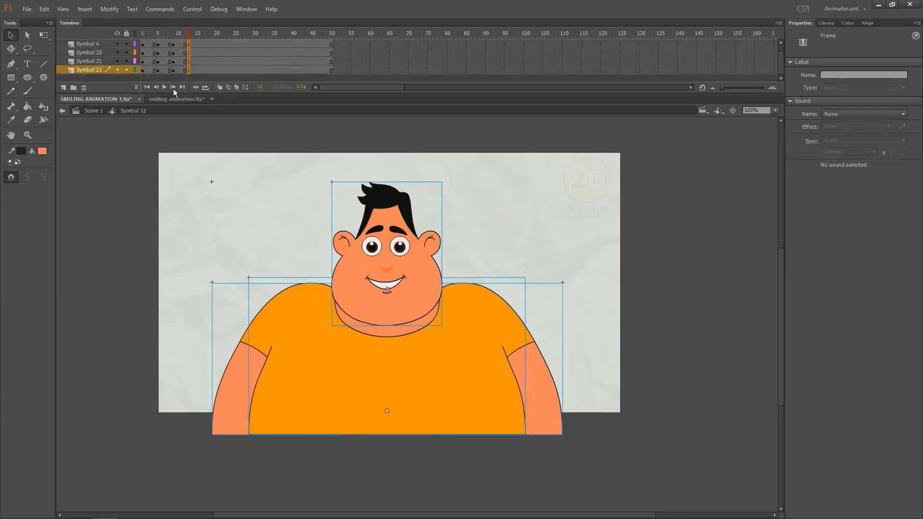
At frame 9, nudge the head down over the neck by about 11 px
left_click(142, 37)
left_click(175, 38)
left_click(395, 249)
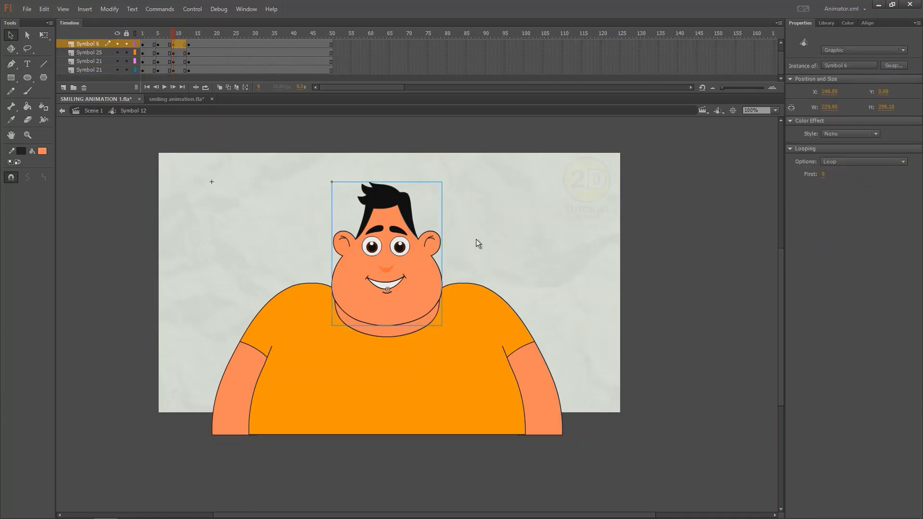
key("shift+Down")
key("Down")
key("Down")
key("Down")
key("Down")
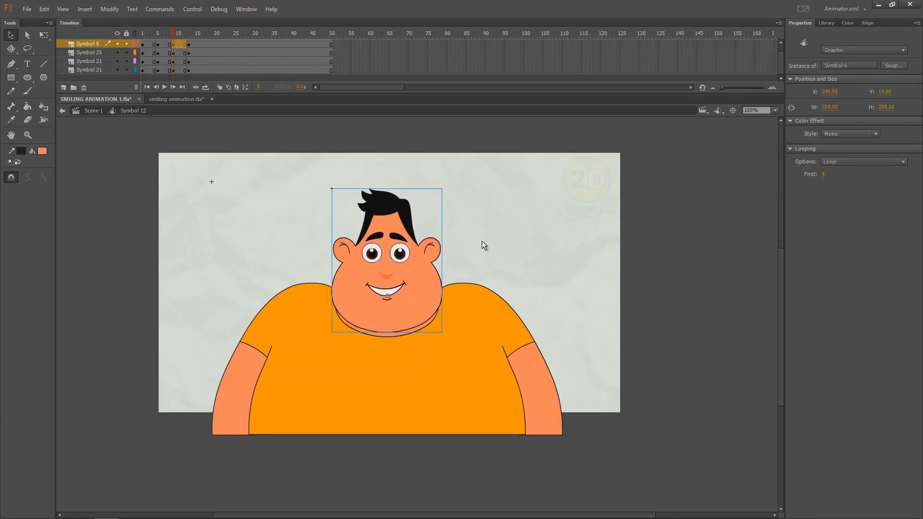
scroll(473, 249, "down", 2)
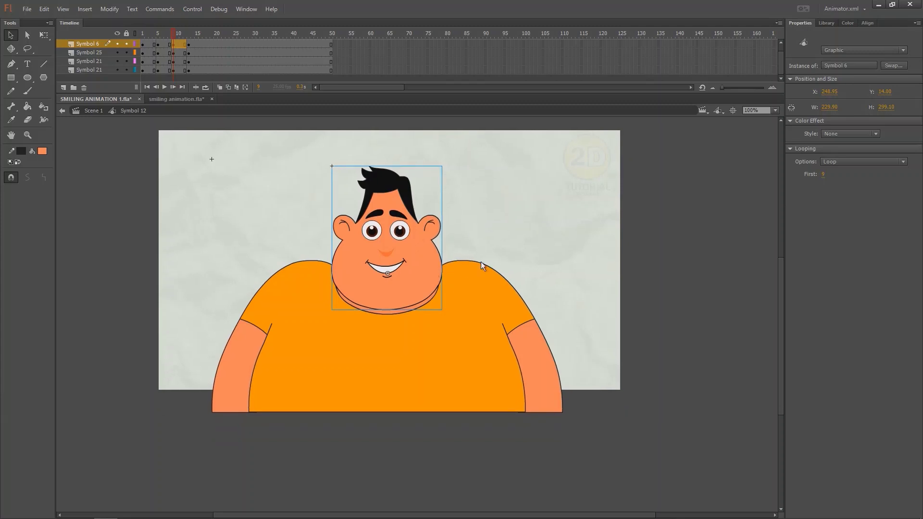
left_click(501, 243)
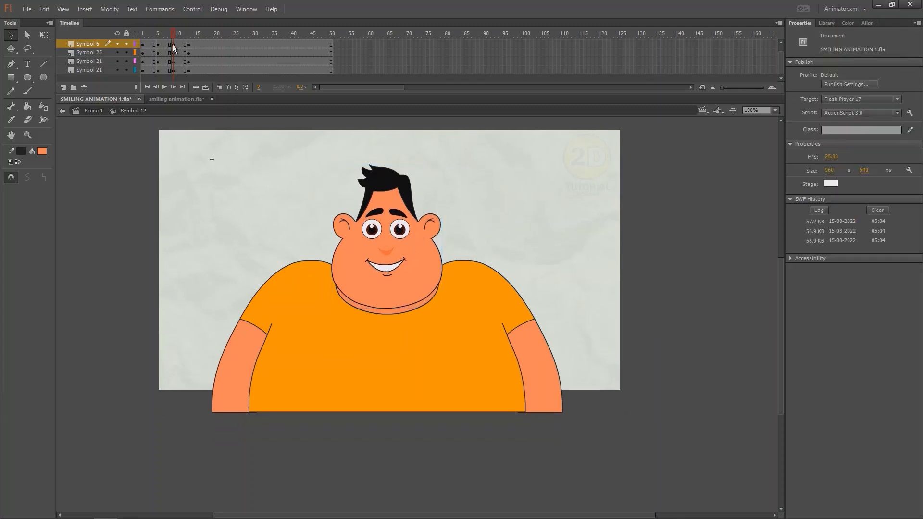
At frame 9, raise both arms together by about 15 px
left_click(246, 342)
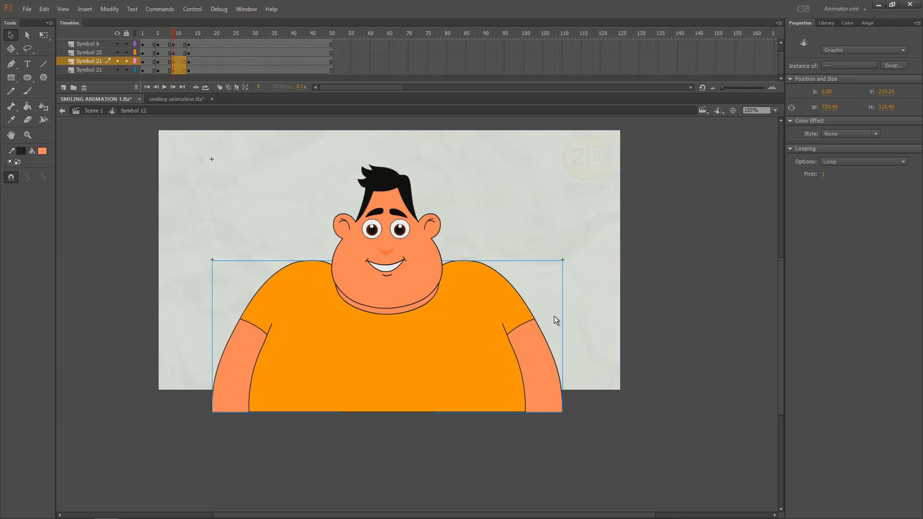
key("Up")
key("Up")
key("Up")
key("Up")
key("Up")
key("Up")
key("Up")
key("Up")
key("Up")
key("Up")
key("Up")
key("Up")
key("Up")
key("Up")
key("Up")
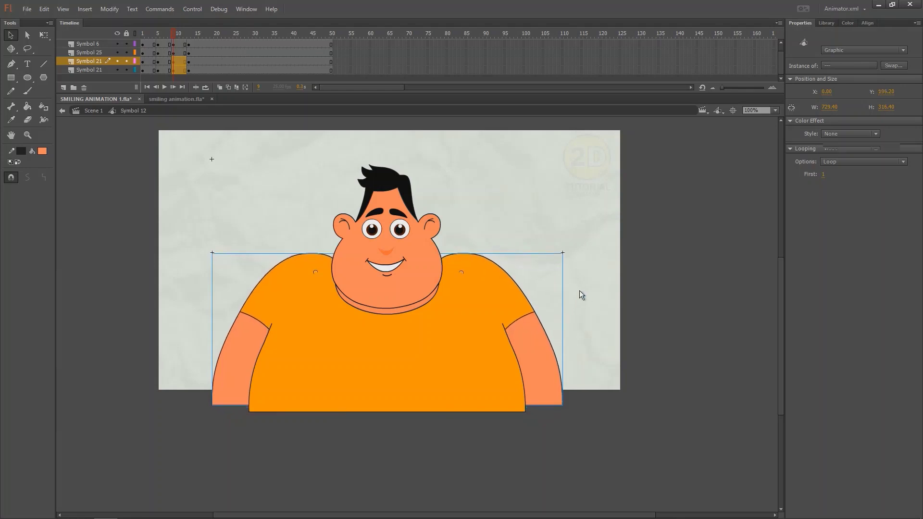
left_click(580, 292)
Select all four body parts at frame 9 and squash them slightly from above with Free Transform
mouse_move(174, 34)
left_mouse_down()
mouse_move(181, 39)
mouse_move(166, 43)
left_mouse_up()
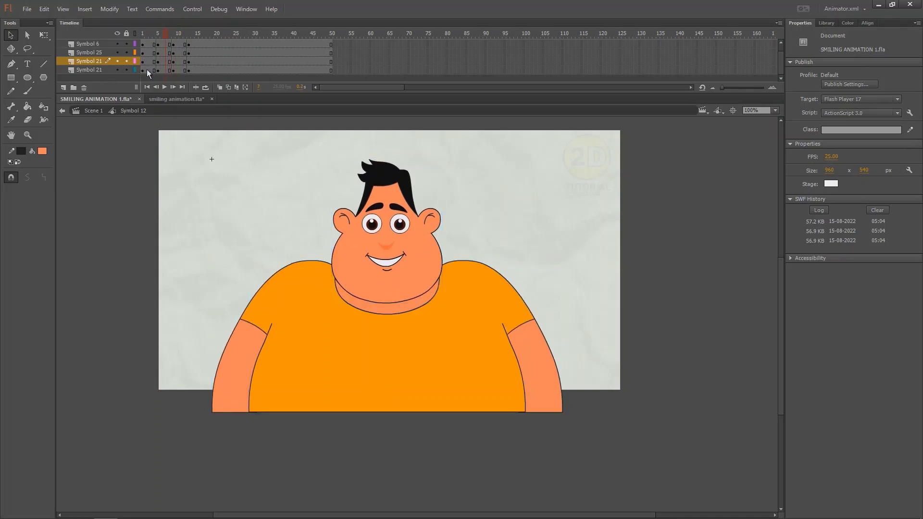
left_click(175, 68)
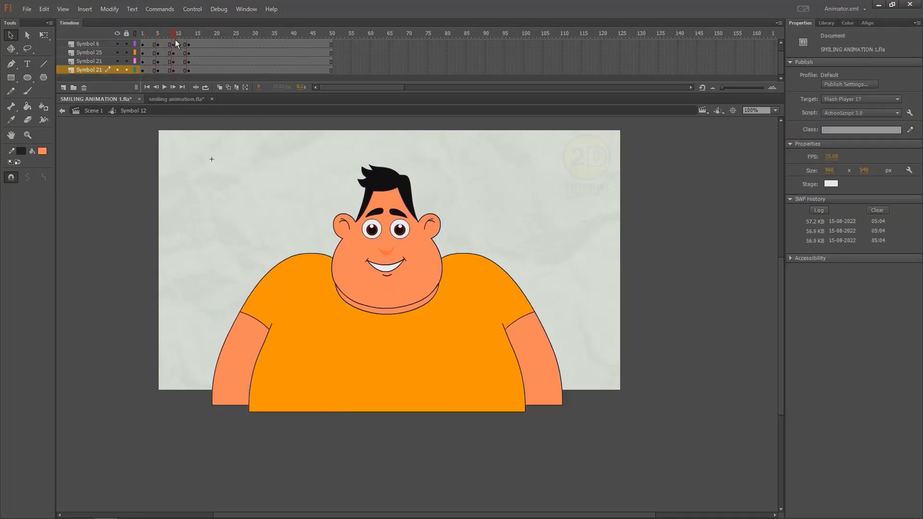
left_click(175, 43, "shift")
key("q")
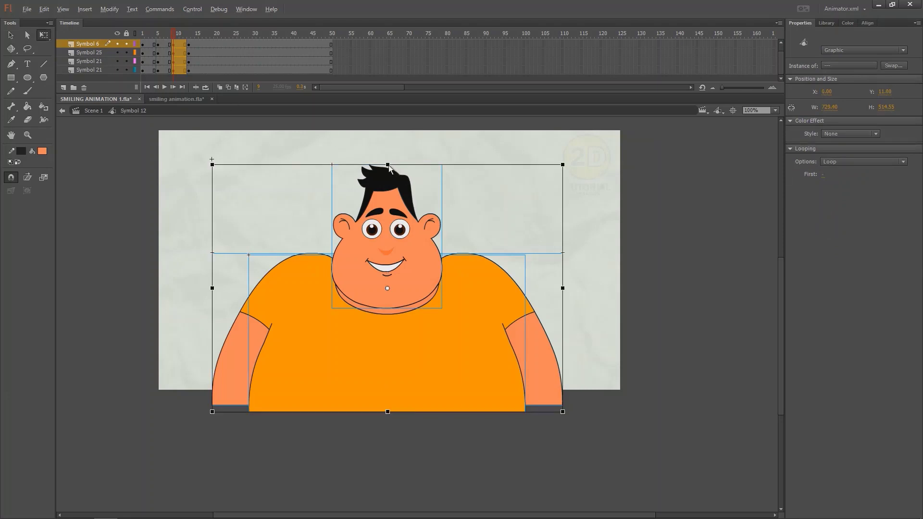
left_click_drag(388, 166, 388, 167)
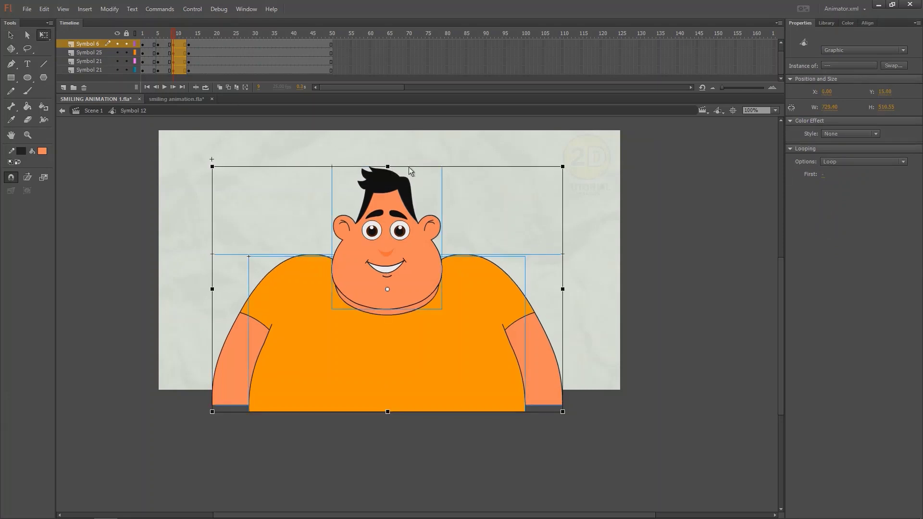
left_click(433, 161)
Create classic tweens between the keyframes on the four body-part layers, with Sync on and ease 100 out, and preview the movement
left_click_drag(176, 30, 207, 54)
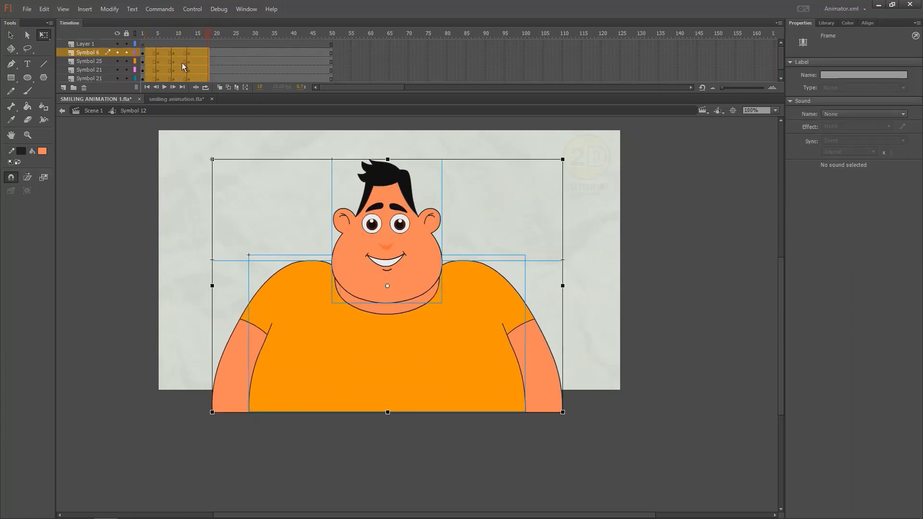
right_click(182, 62)
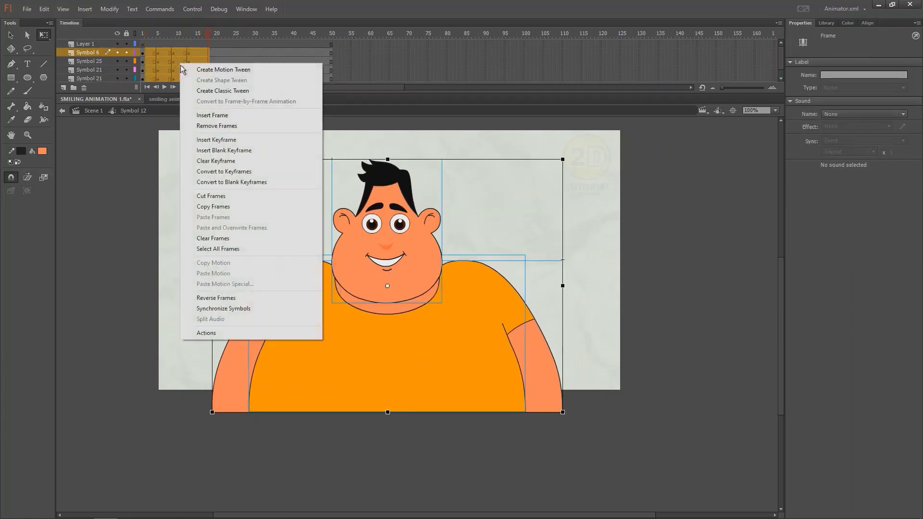
left_click(219, 91)
left_click(800, 166)
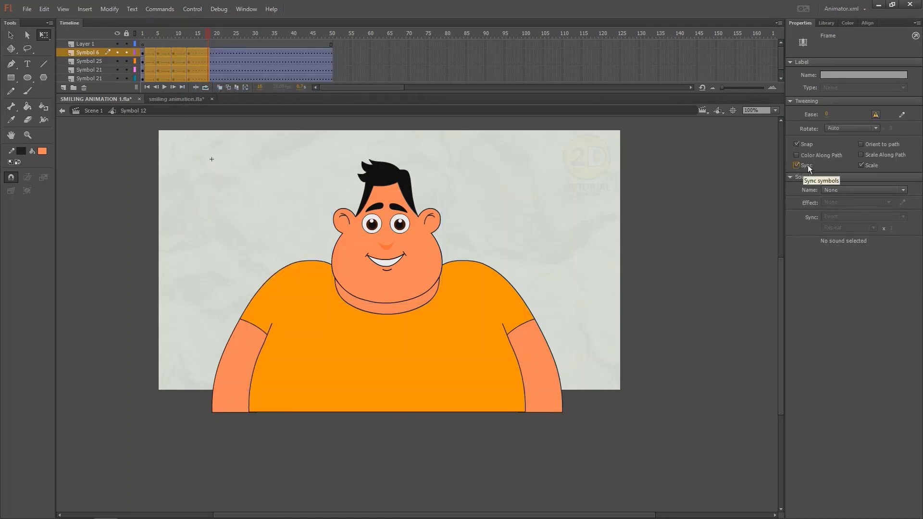
left_click_drag(827, 114, 843, 96)
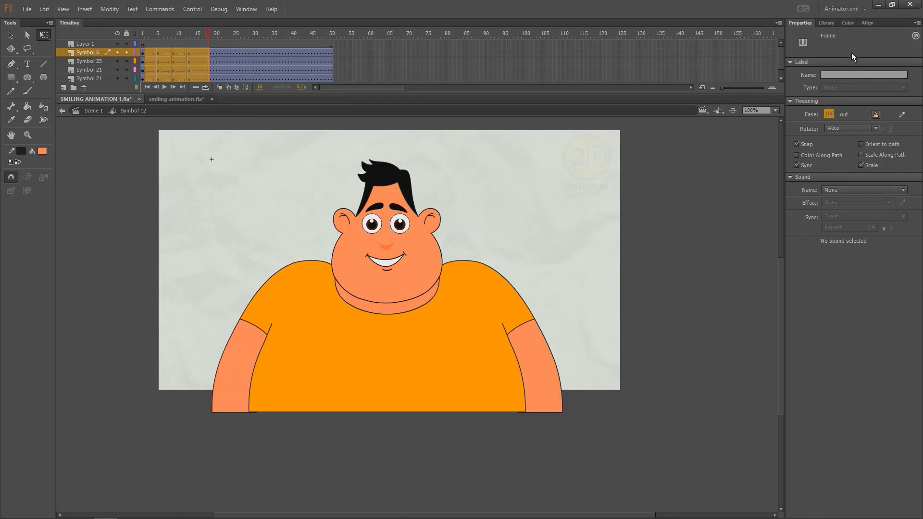
left_click(187, 32)
key("Return")
key("Return")
Duplicate frames 5–13 of the four body-part layers to frames 14–22, 23–31, 32–40 and 41–49, and play the animation
left_click_drag(166, 33, 191, 73)
key("Return")
key("Return")
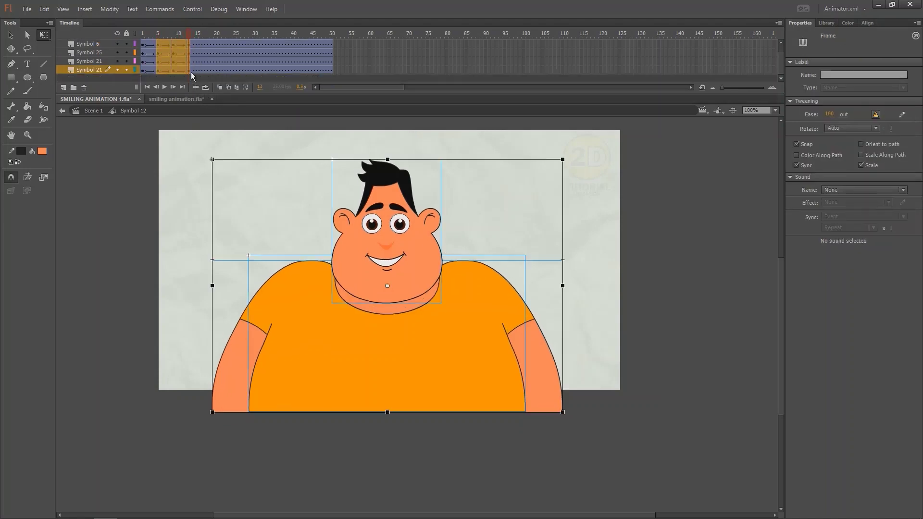
left_click_drag(778, 67, 783, 53)
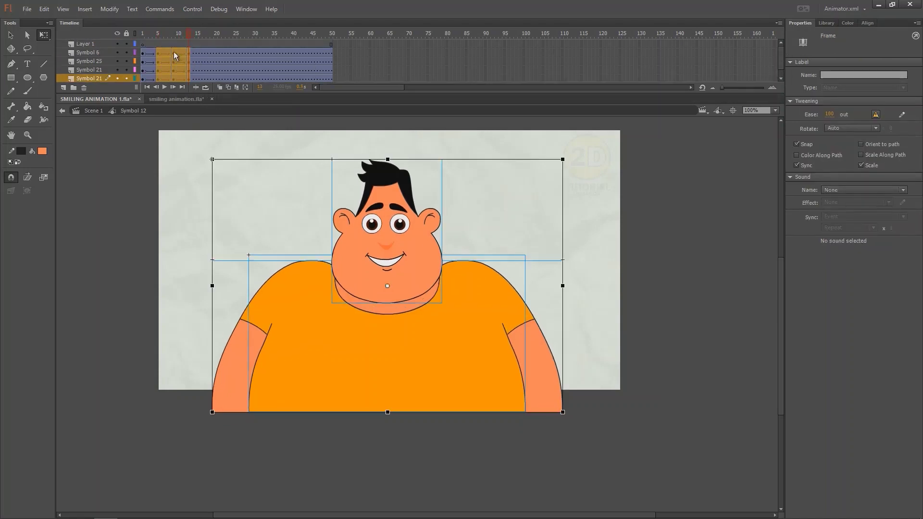
left_click(213, 61)
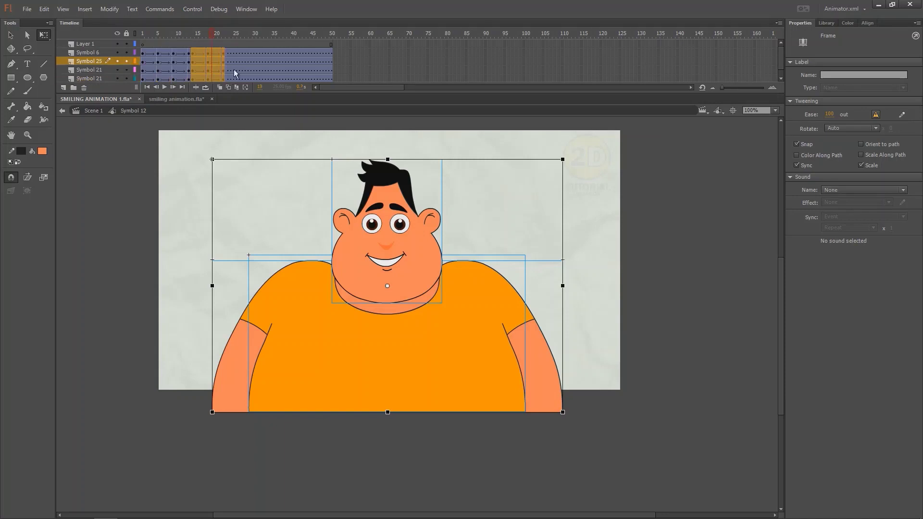
mouse_move(248, 60)
left_mouse_down()
mouse_move(259, 63)
mouse_move(250, 62)
left_mouse_up()
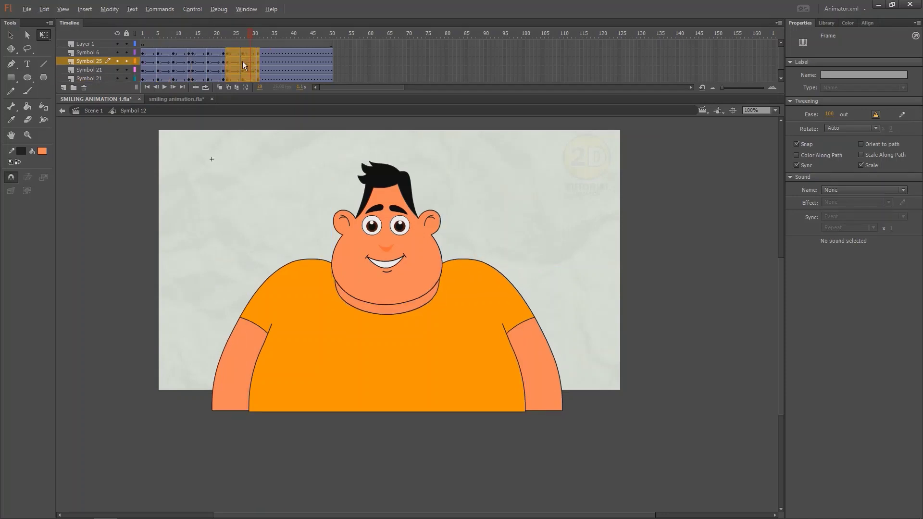
left_click(277, 78)
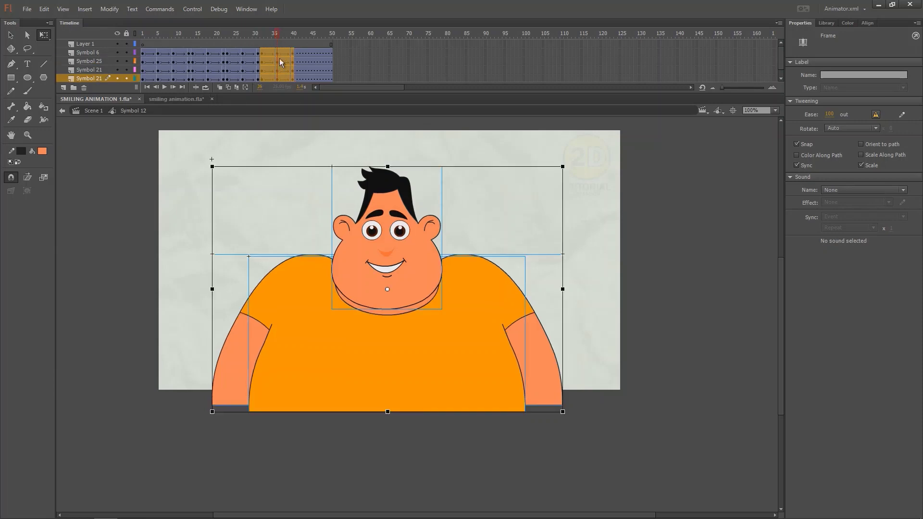
left_click_drag(313, 64, 141, 43)
key("Return")
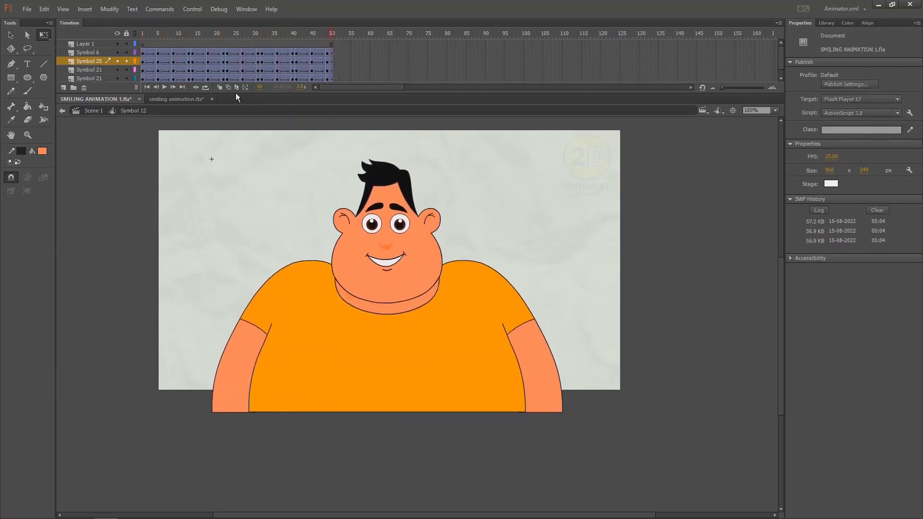
Return to frame 1, save the document and play the body animation
left_click_drag(261, 36, 97, 94)
key("v")
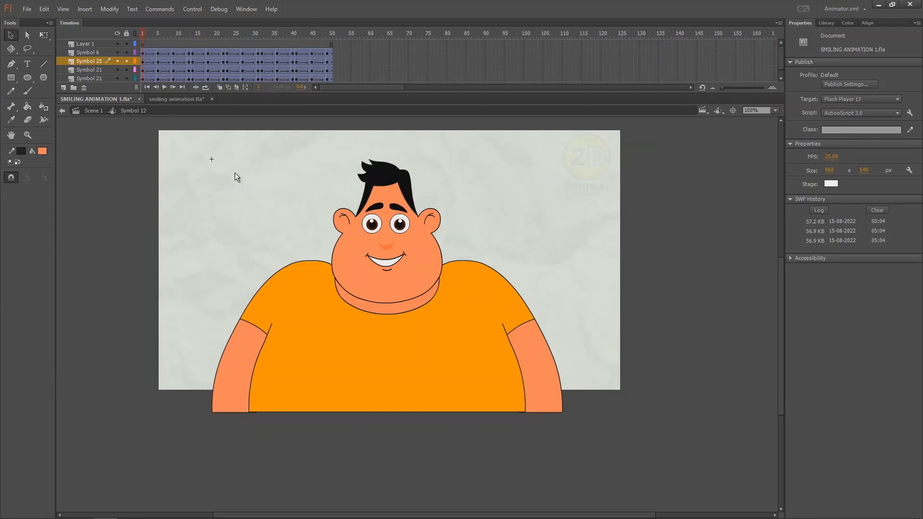
left_click_drag(235, 172, 256, 180)
key("ctrl+s")
left_click_drag(232, 175, 210, 165)
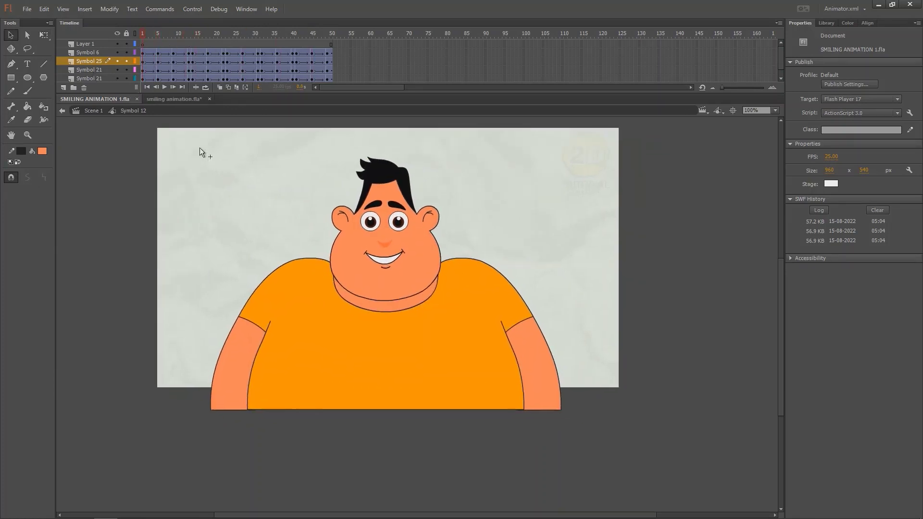
key("Return")
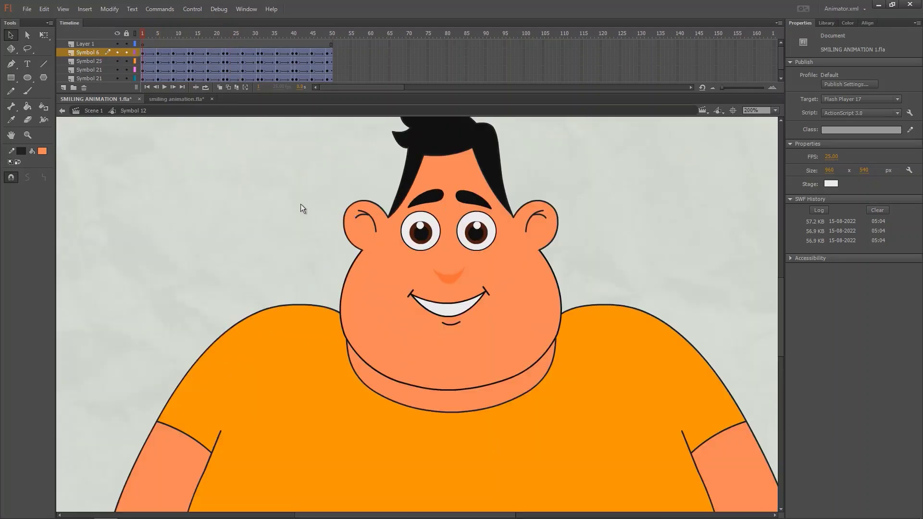
Open the head symbol and examine the squinting-eyes artwork on Layer 1 at frame 100
left_click_drag(301, 204, 283, 227)
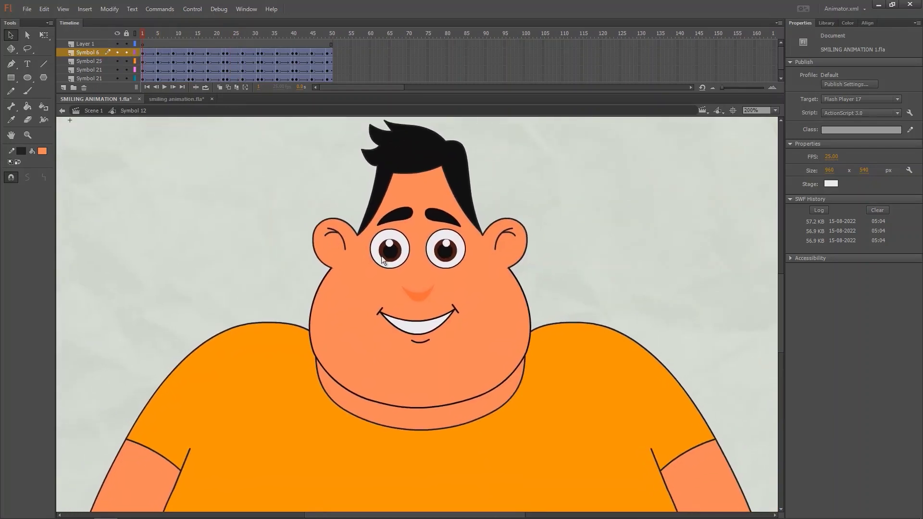
left_click(411, 276)
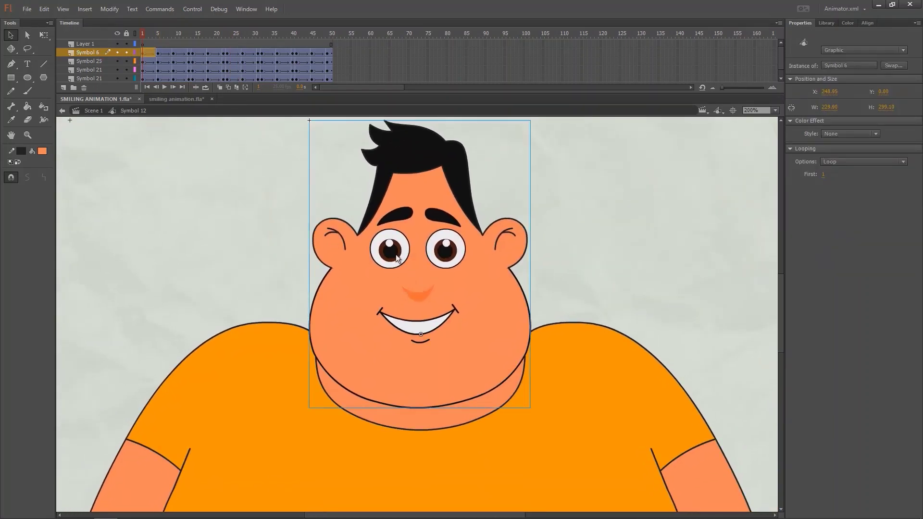
double_click(395, 255)
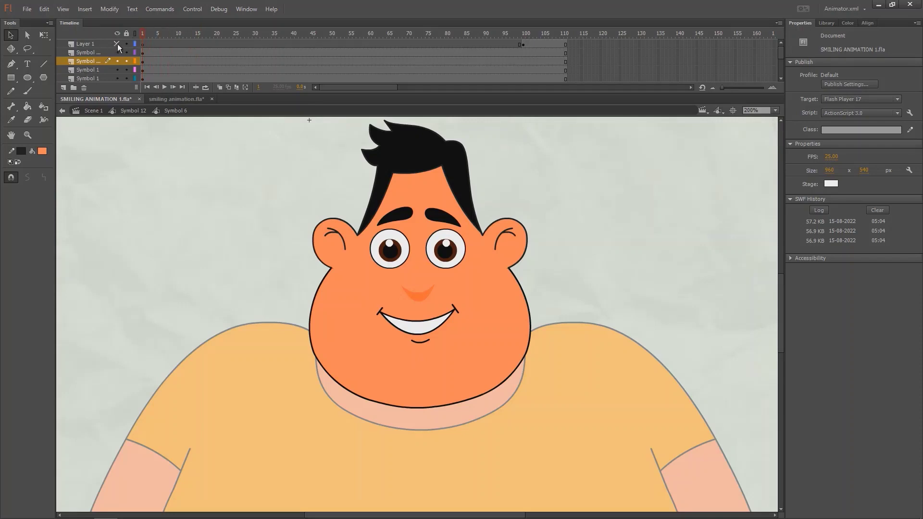
left_click(523, 45)
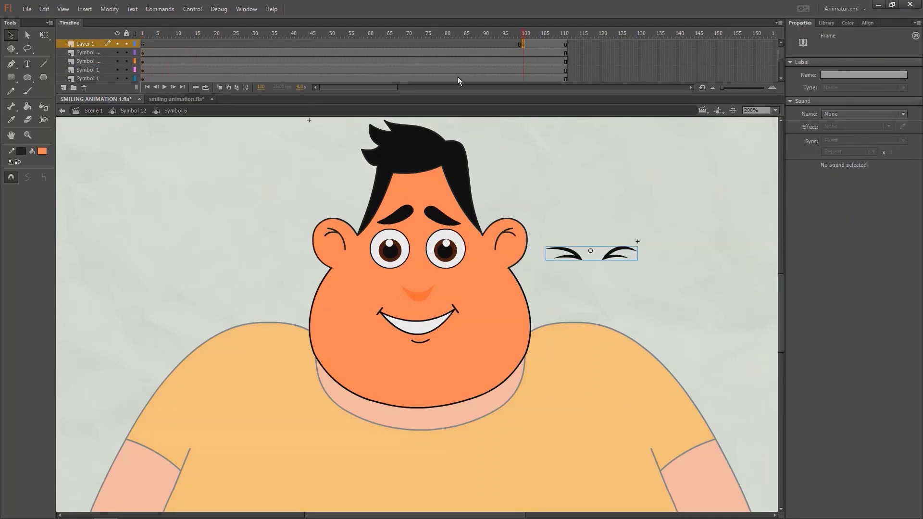
left_click_drag(571, 258, 601, 255)
key("ctrl+z")
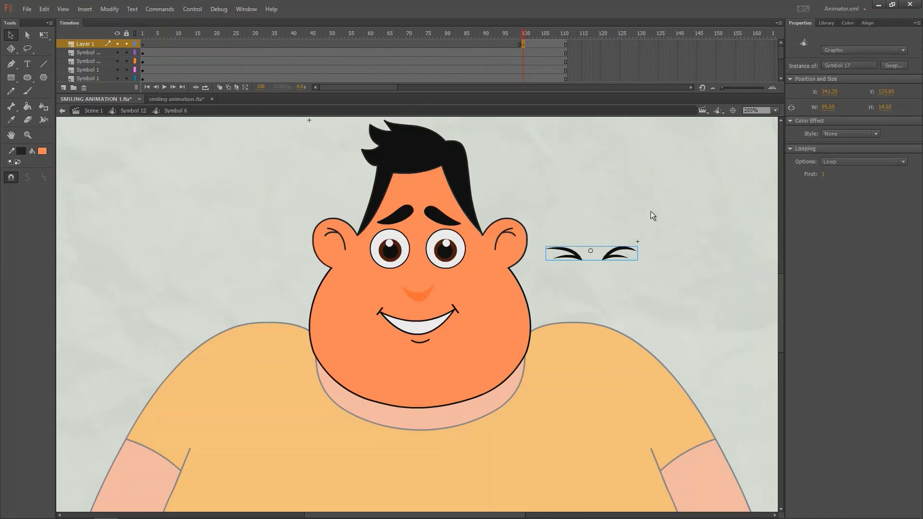
left_click_drag(173, 37, 69, 57)
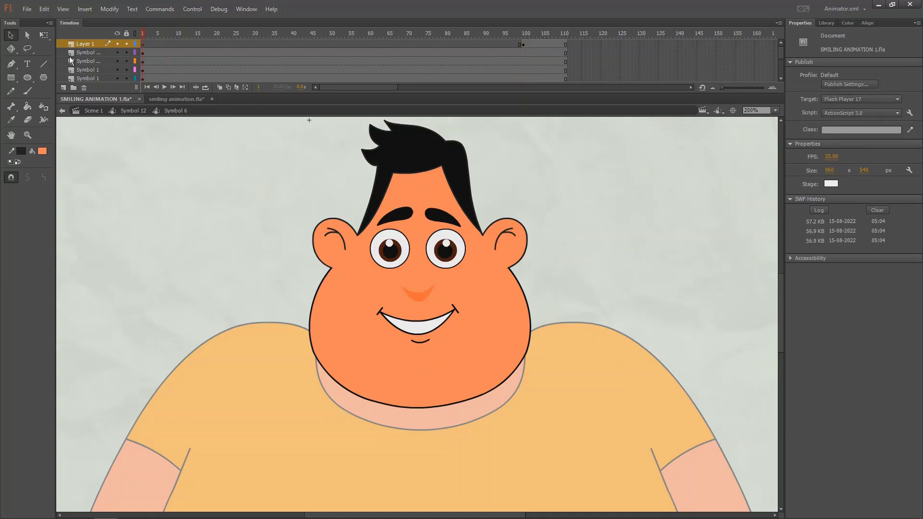
Open each eyebrow symbol inside the head and examine the timeline around its second keyframe
left_click(403, 220)
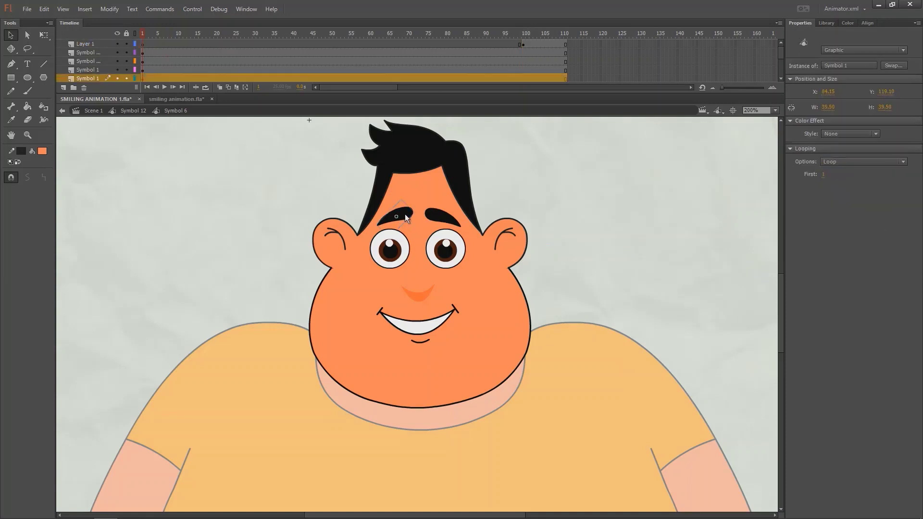
double_click(404, 218)
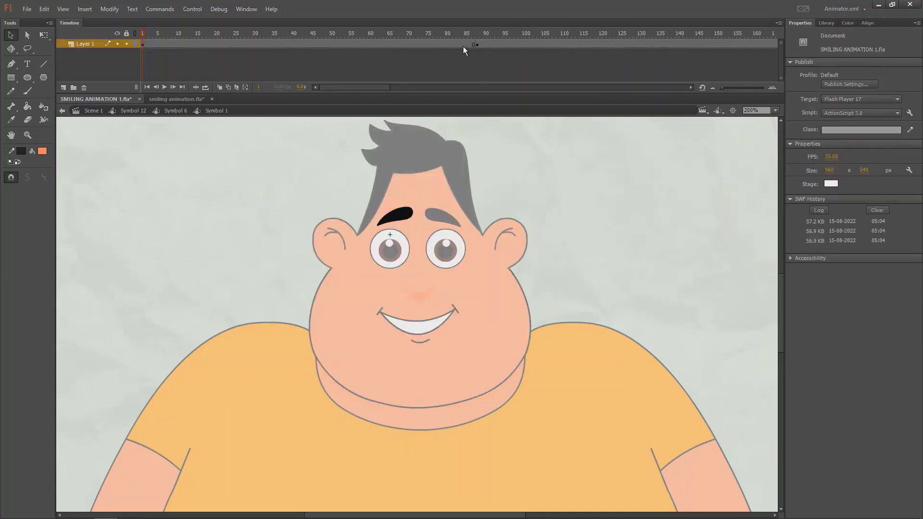
left_click_drag(473, 35, 495, 40)
double_click(502, 187)
double_click(437, 217)
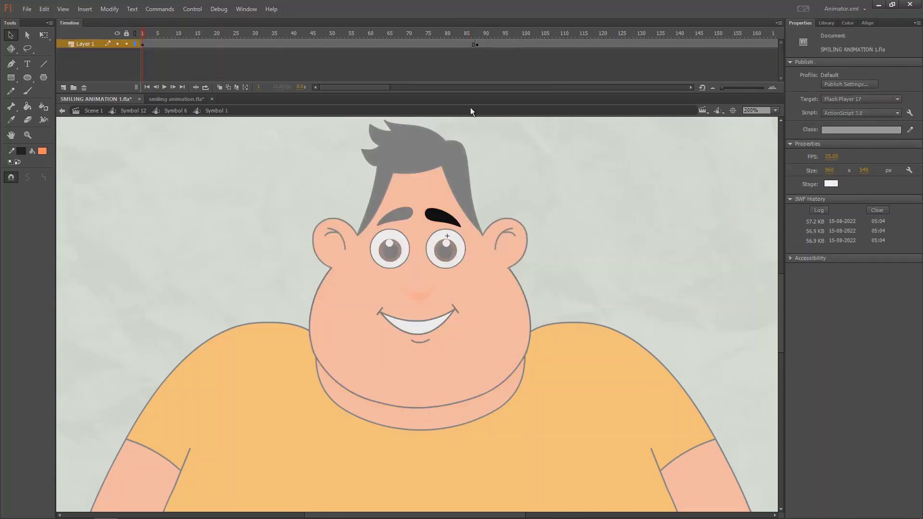
mouse_move(471, 39)
left_mouse_down()
mouse_move(489, 37)
mouse_move(458, 39)
left_mouse_up()
double_click(278, 167)
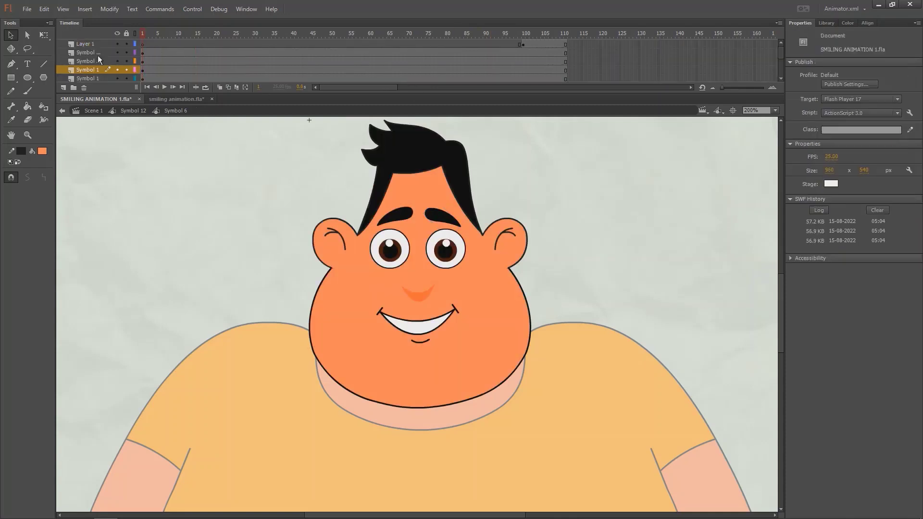
Inside the head's left-hand eye symbol, move the blink keyframes on masked Layer 5 so they begin at frame 5
left_click(385, 255)
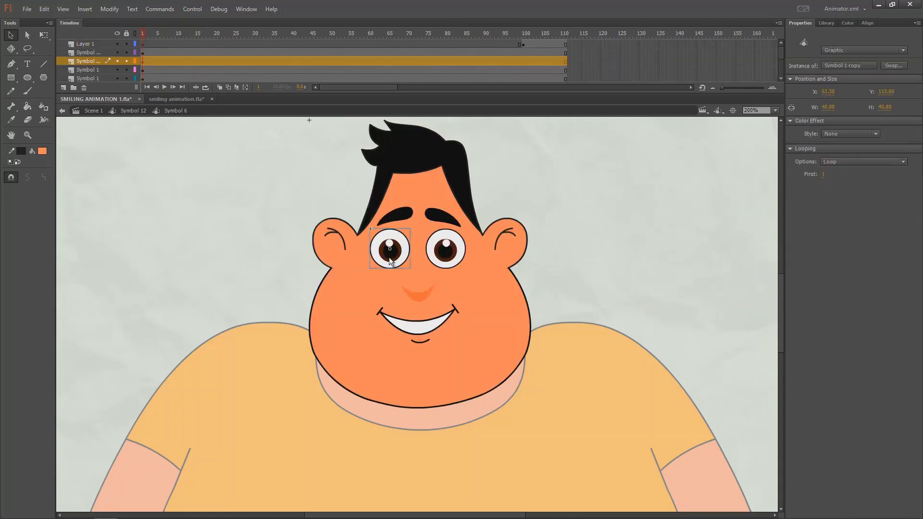
double_click(181, 185)
left_click_drag(158, 34, 156, 41)
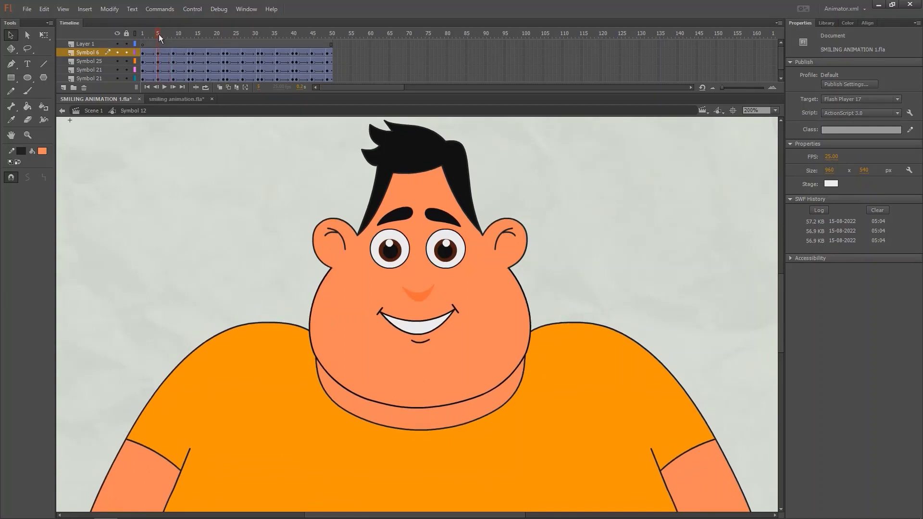
double_click(397, 260)
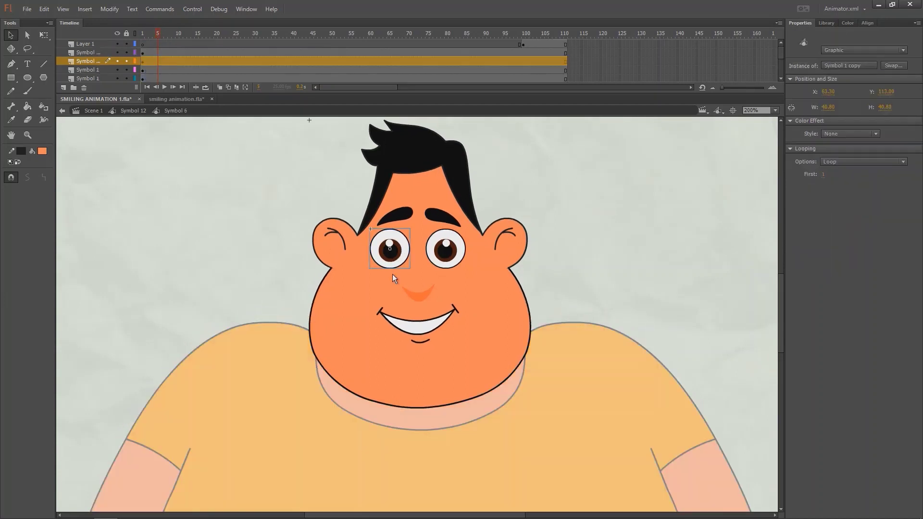
double_click(389, 231)
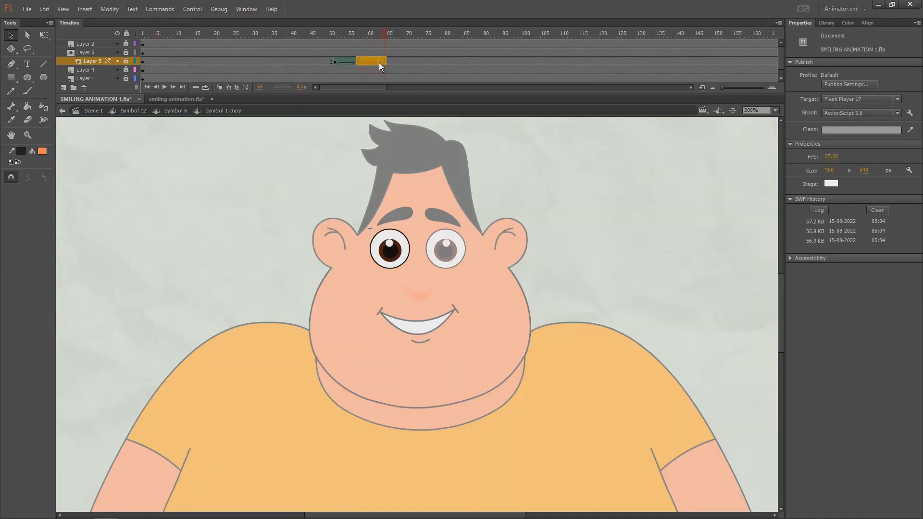
left_click_drag(335, 62, 174, 59)
left_click_drag(180, 32, 157, 36)
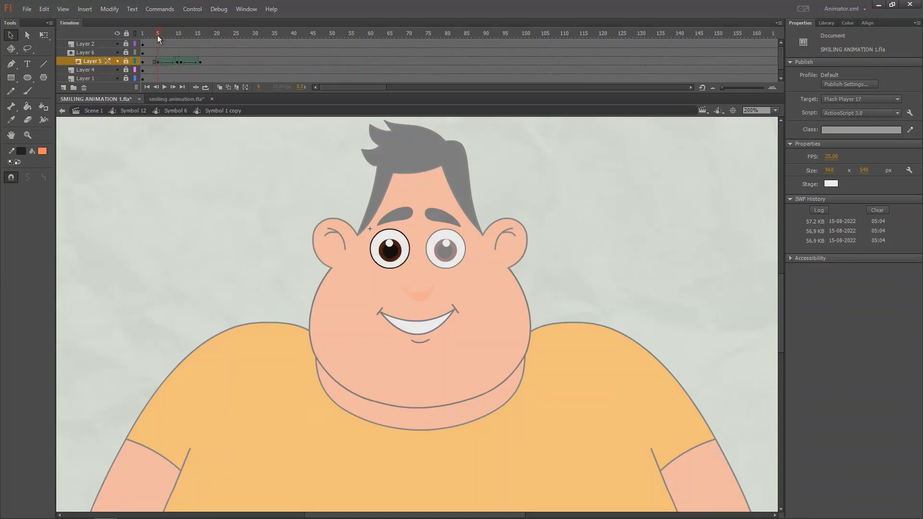
Insert frames after frame 10 on the eye's Layer 5 to hold the eye closed until the reopening at frames 45–50
left_click(180, 34)
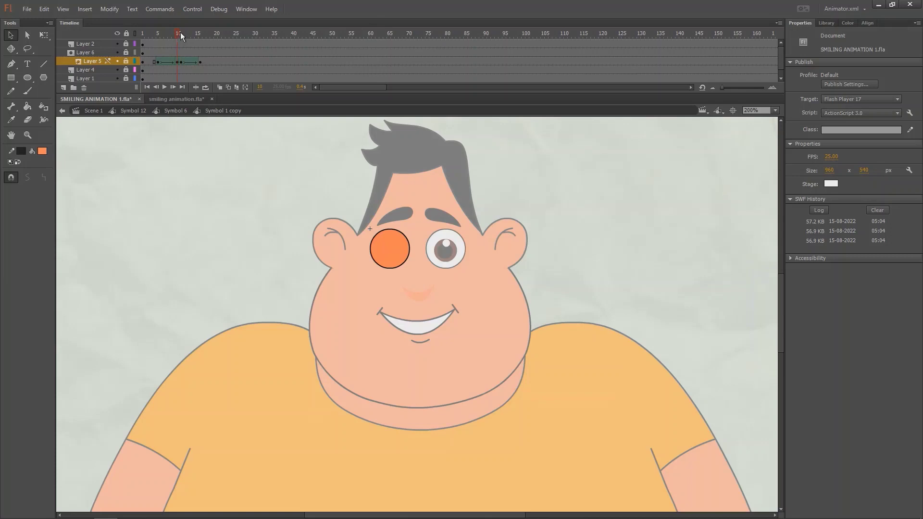
key("F5")
key("F5")
key("F5")
key("F5")
key("F5")
key("F5")
key("F5")
key("F5")
key("F5")
key("F5")
key("F5")
key("F5")
key("F5")
key("F5")
key("F5")
key("F5")
key("F5")
key("F5")
key("F5")
key("F5")
key("F5")
key("F5")
key("F5")
key("F5")
key("F5")
key("F5")
key("F5")
key("F5")
key("F5")
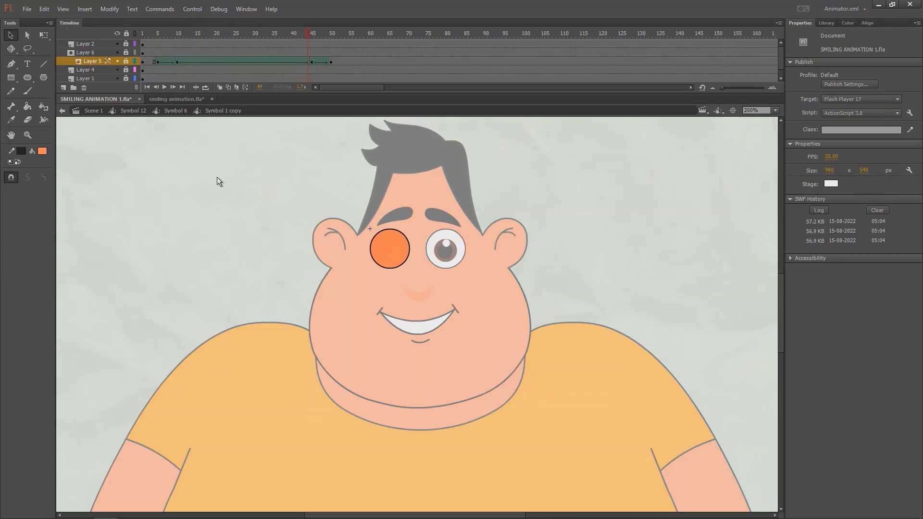
Go back to Symbol 12, play the animation through frame 50 to check the blink, and return to frame 1
double_click(254, 163)
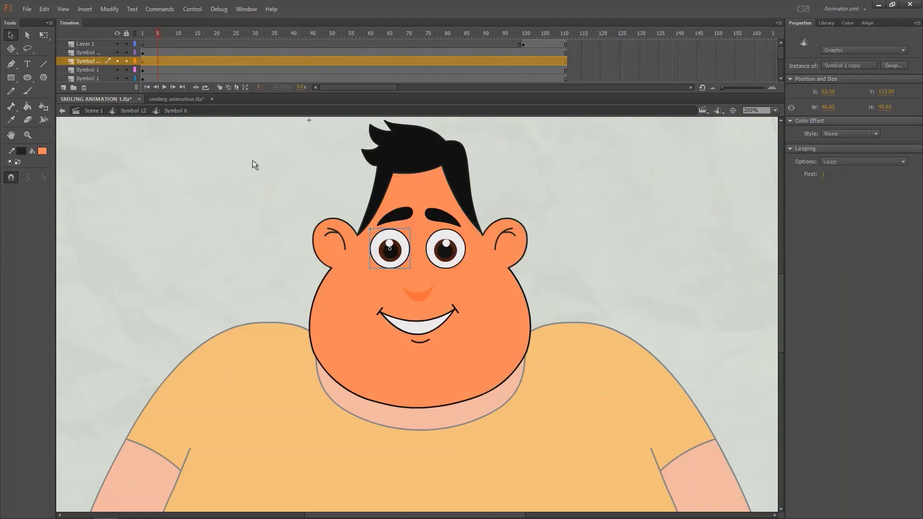
double_click(248, 161)
left_click_drag(319, 40, 145, 59)
key("Return")
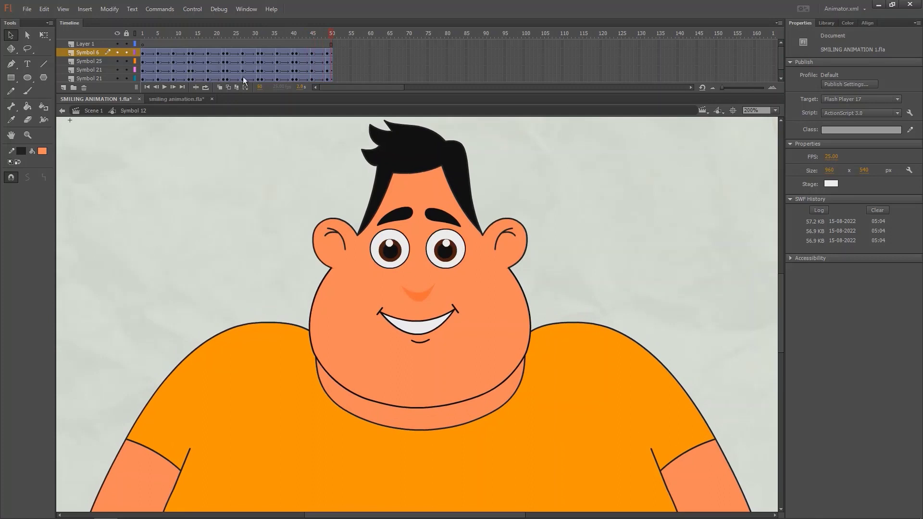
left_click_drag(257, 33, 73, 62)
Inside the head symbol, move Layer 1's squinting-eyes keyframe to frame 10, where the eyes are closed
left_click(391, 259)
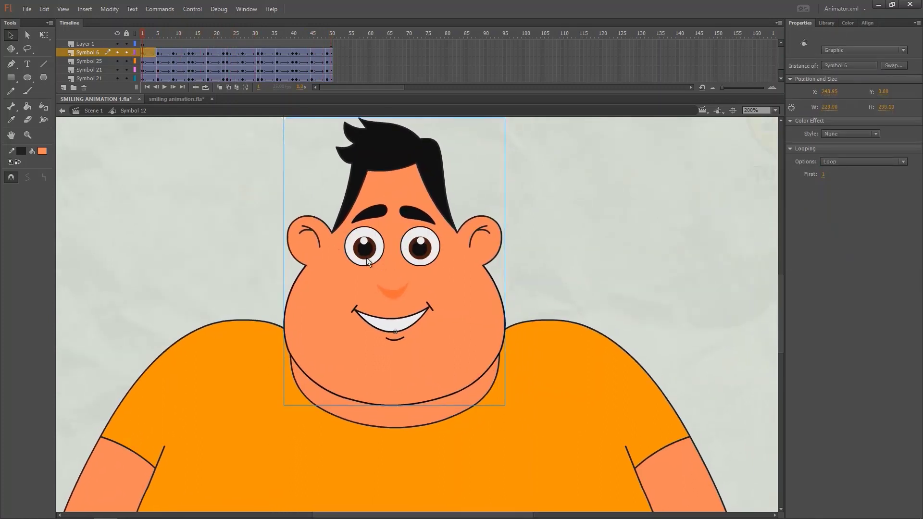
double_click(368, 258)
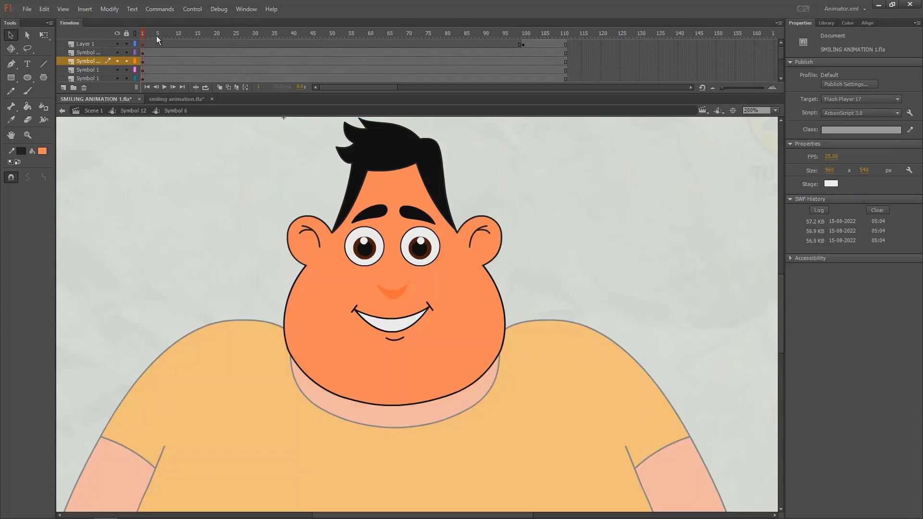
left_click_drag(153, 42, 173, 46)
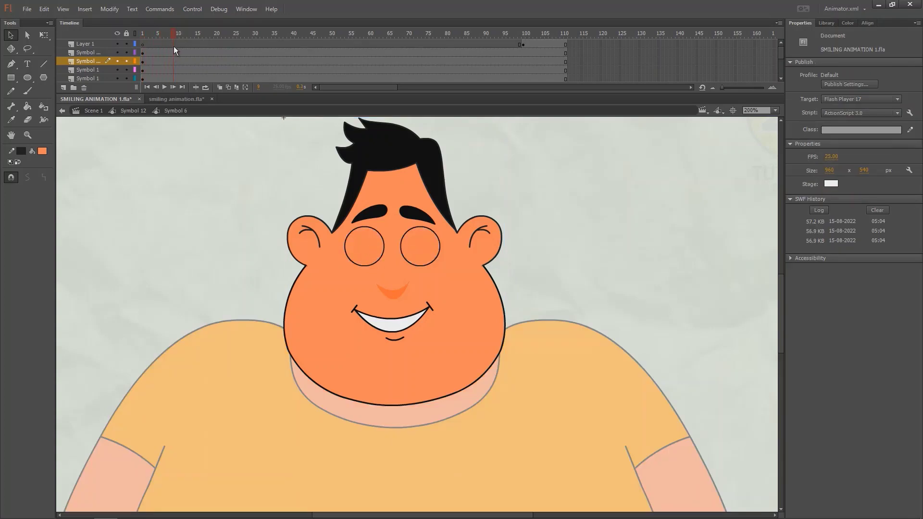
left_click(524, 44)
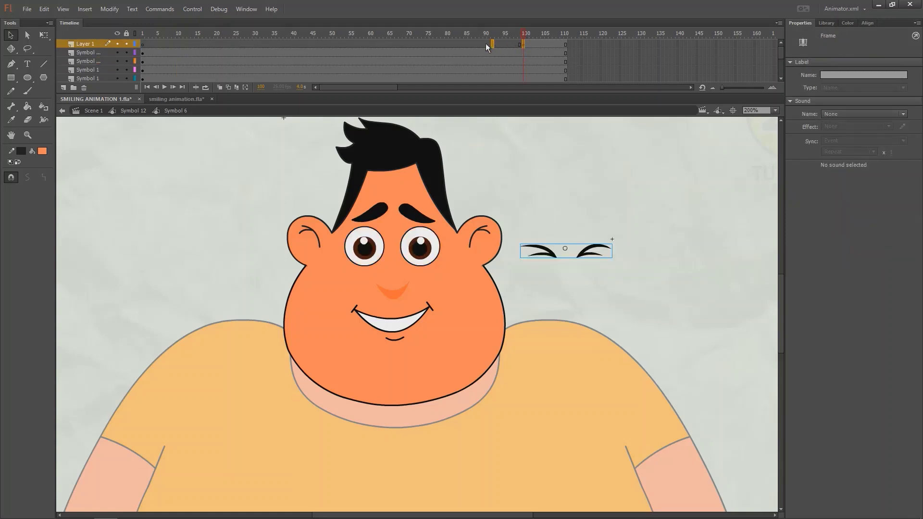
left_click(175, 41)
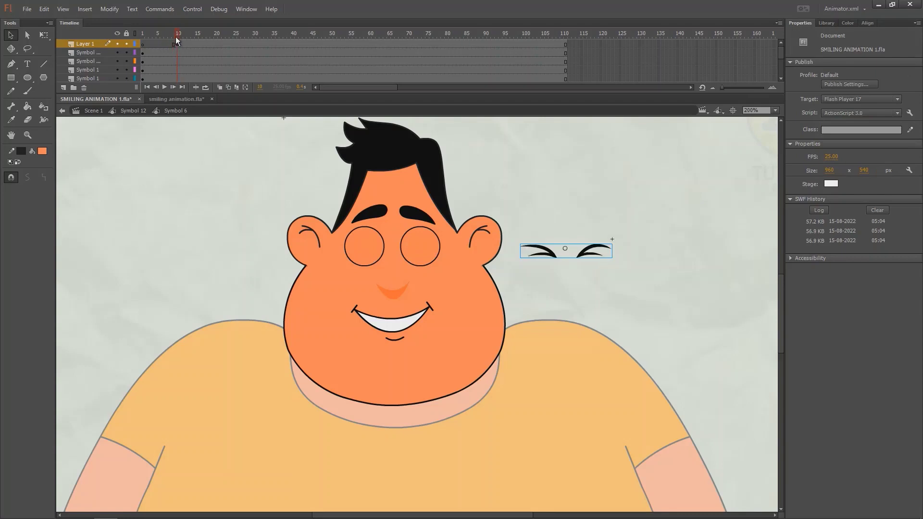
mouse_move(176, 36)
left_mouse_down()
mouse_move(149, 37)
mouse_move(178, 37)
left_mouse_up()
left_click(177, 44)
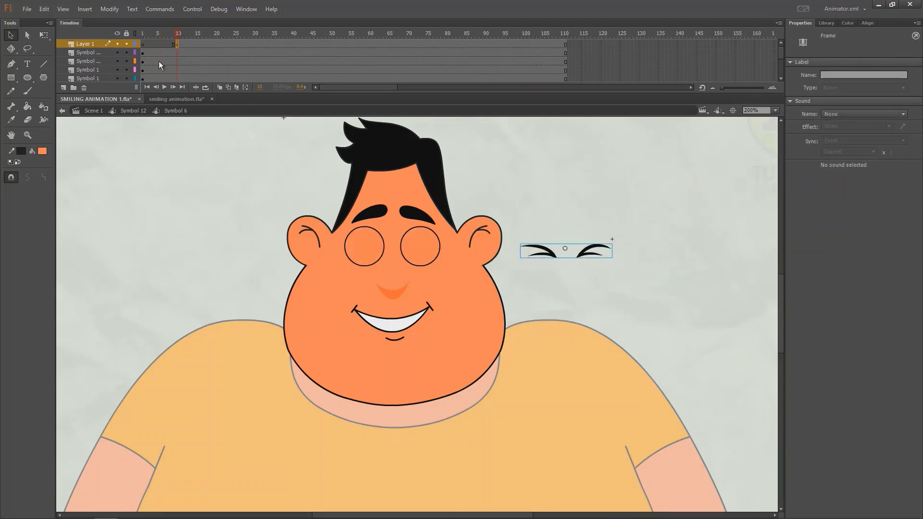
Shift the squinting-eyes artwork at frame 10 horizontally until it sits centred over the two eyes
key("shift+Left")
key("shift+Left")
key("shift+Left")
key("shift+Left")
key("shift+Left")
key("shift+Left")
key("shift+Left")
key("shift+Left")
key("shift+Left")
key("shift+Left")
key("shift+Left")
key("shift+Left")
key("shift+Left")
key("shift+Left")
key("shift+Left")
key("shift+Left")
key("shift+Left")
key("shift+Left")
key("shift+Left")
key("shift+Left")
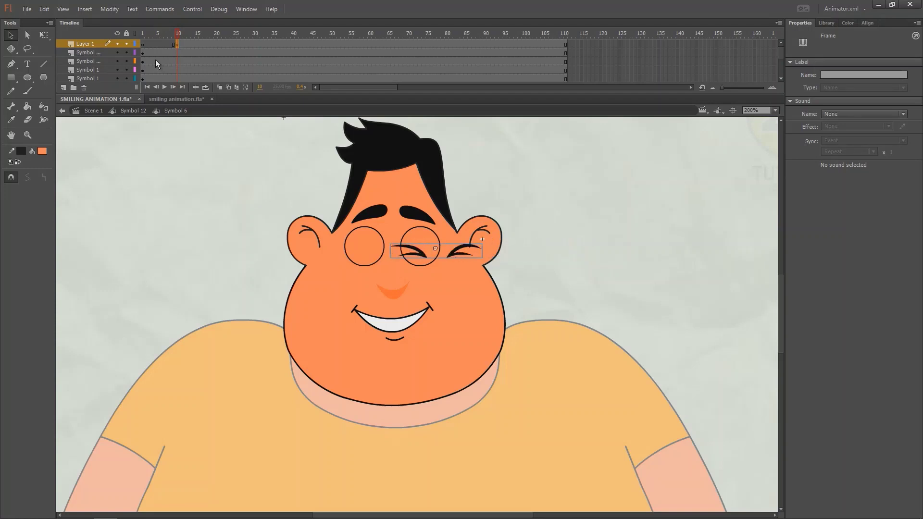
key("shift+Left")
key("shift+Left")
key("shift+Left")
key("shift+Left")
key("shift+Left")
key("shift+Left")
key("shift+Left")
key("shift+Left")
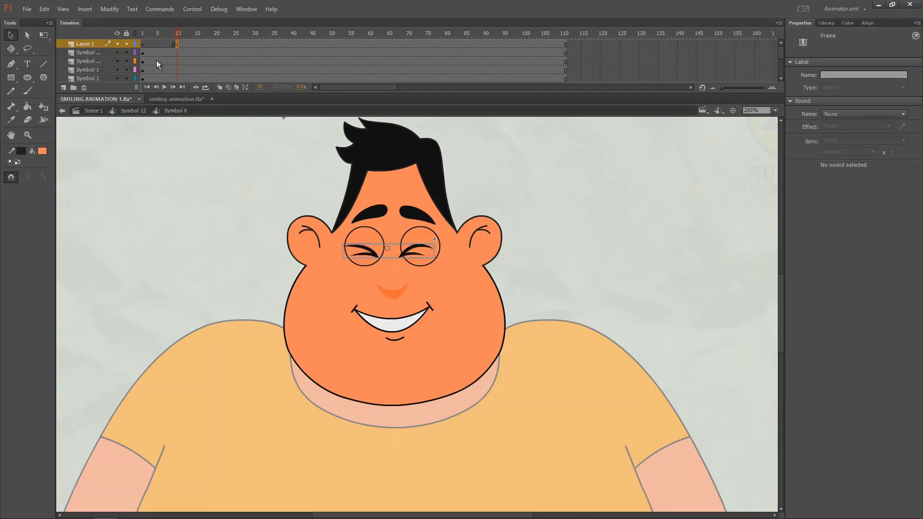
key("Right")
key("Right")
key("Right")
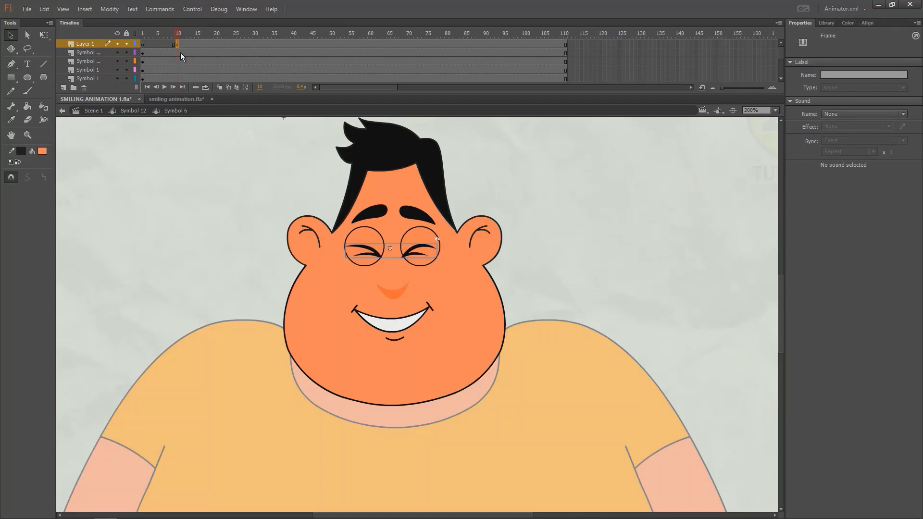
Insert blank keyframes at frame 10 on both round-eye layers, return to Symbol 12 and play the animation
left_click(179, 63)
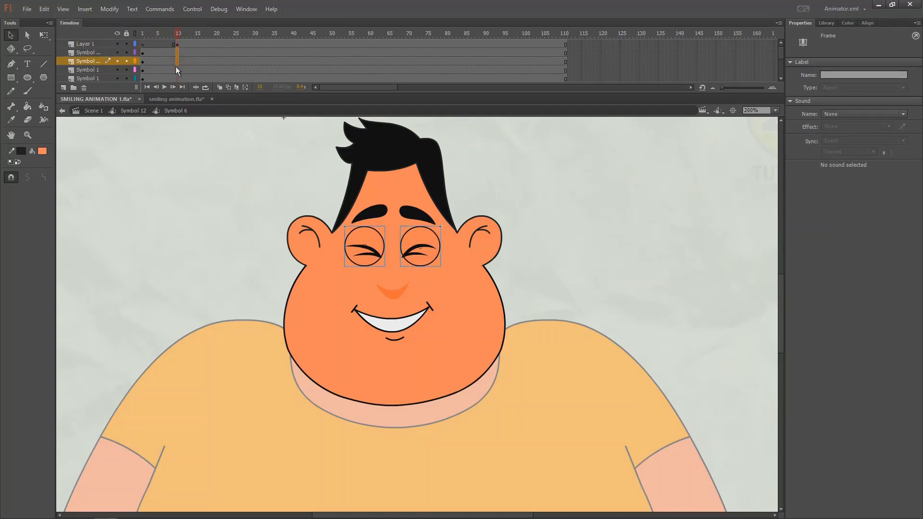
key("F7")
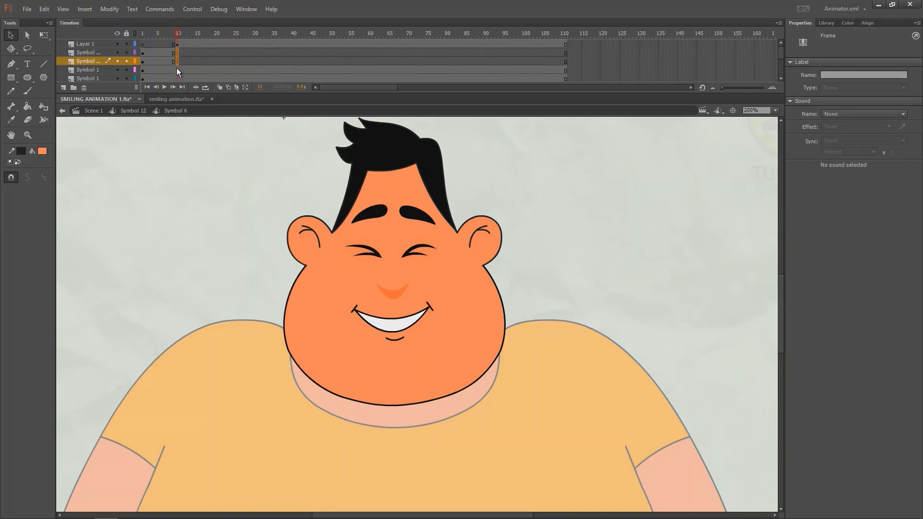
key("Return")
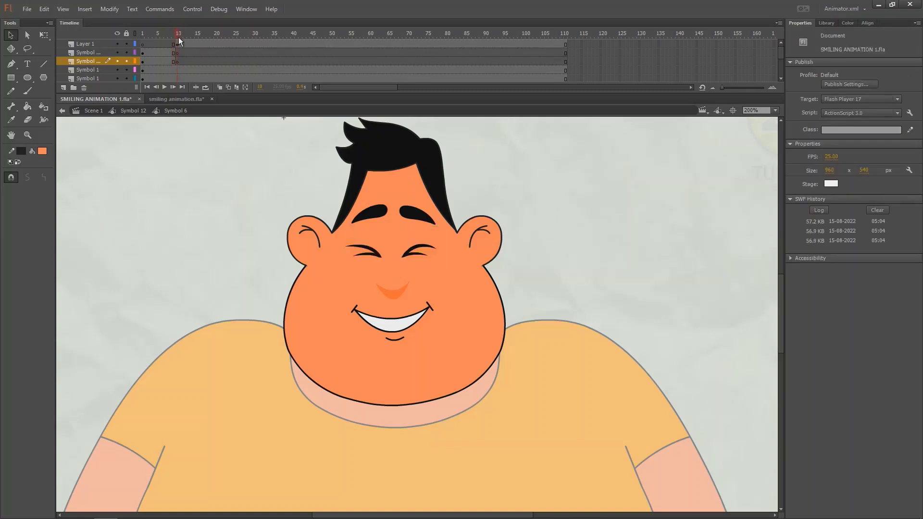
double_click(146, 151)
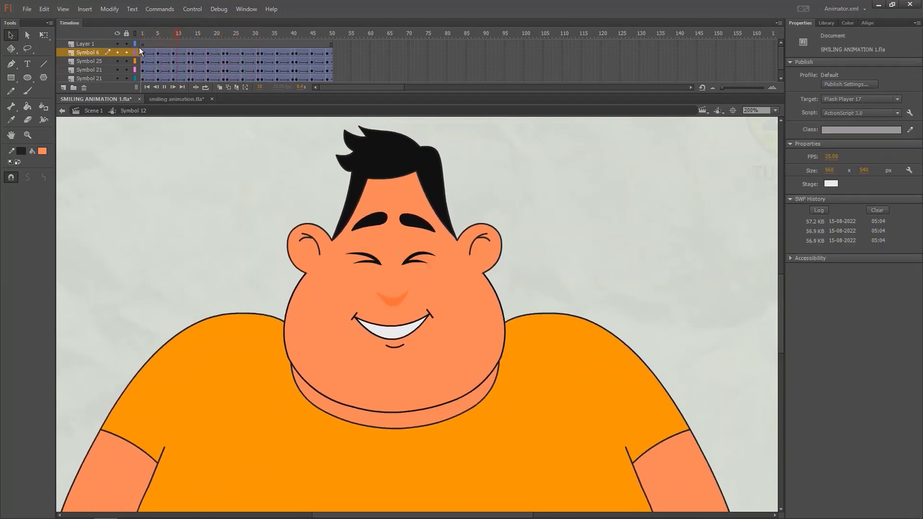
In the head symbol, end Layer 1's squinting eyes with a blank keyframe at frame 45 and copy both round-eye layers' frame 9 there
key("Return")
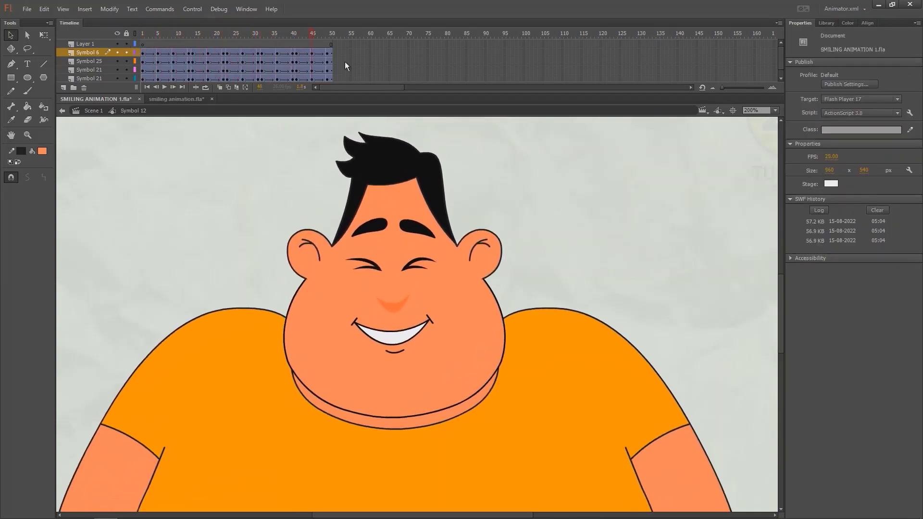
left_click(313, 34)
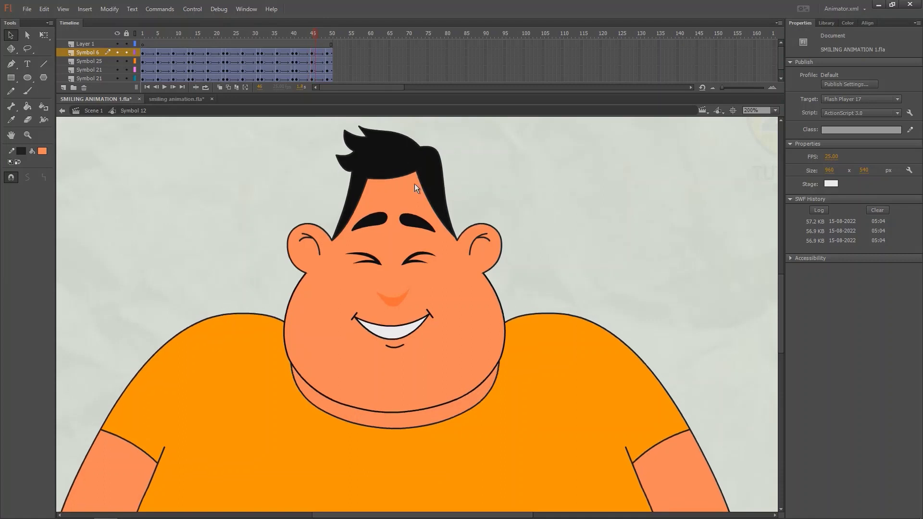
left_click(312, 34)
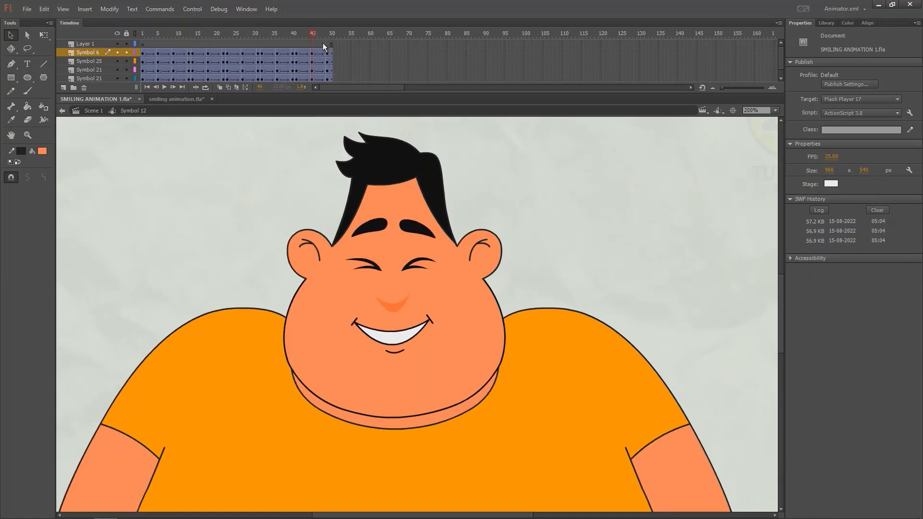
double_click(373, 268)
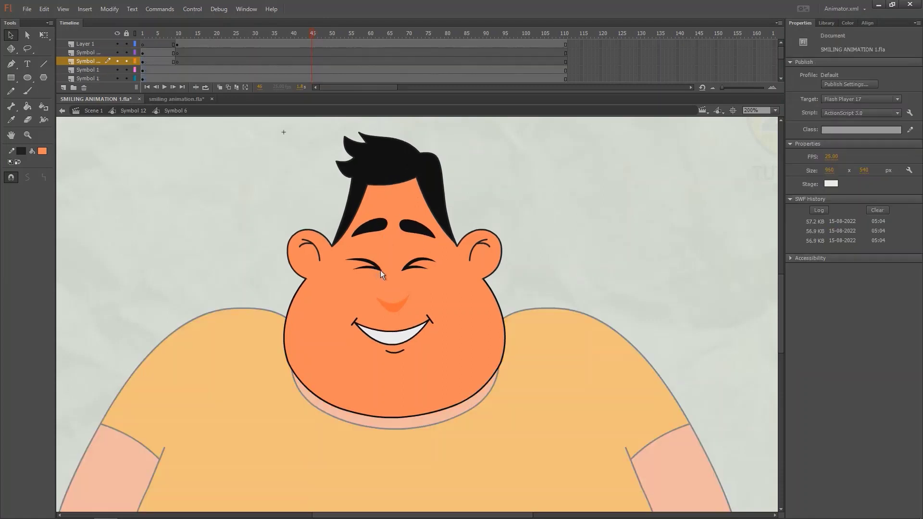
left_click(312, 44)
key("F7")
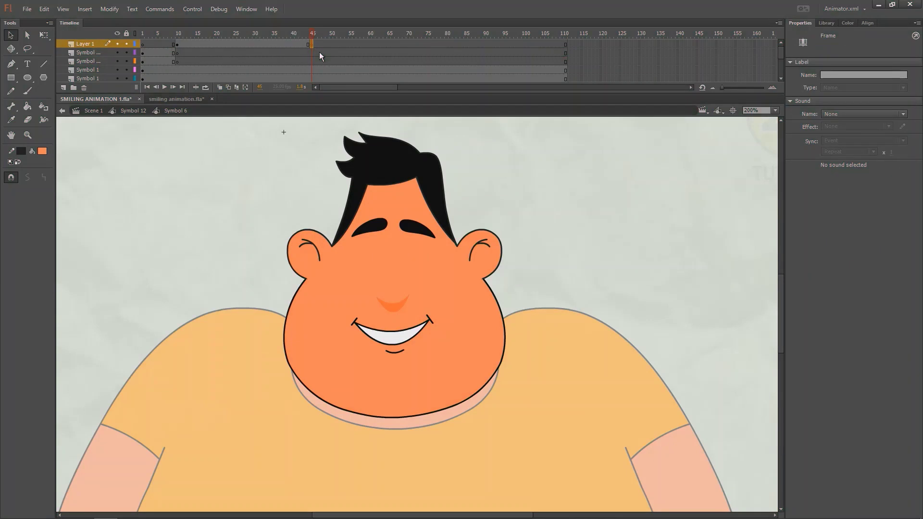
left_click_drag(174, 52, 173, 61)
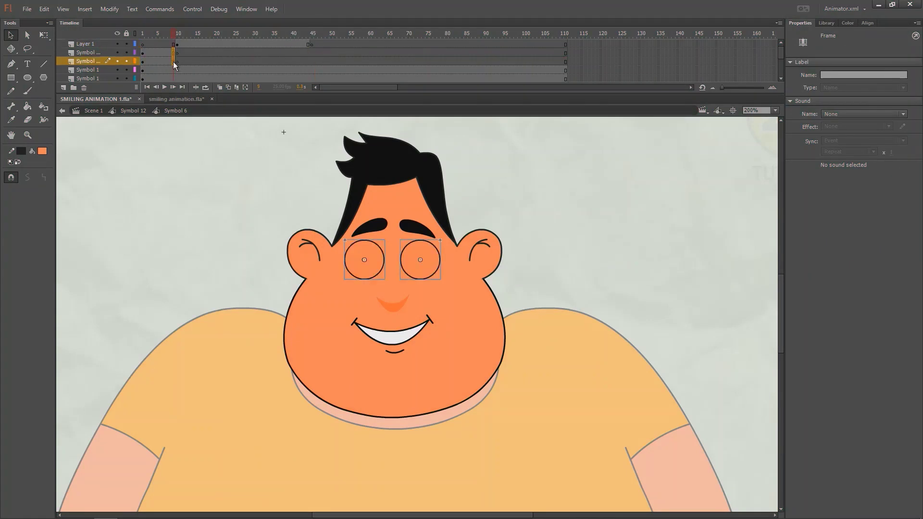
mouse_move(310, 59)
left_mouse_down()
mouse_move(321, 63)
mouse_move(312, 60)
left_mouse_up()
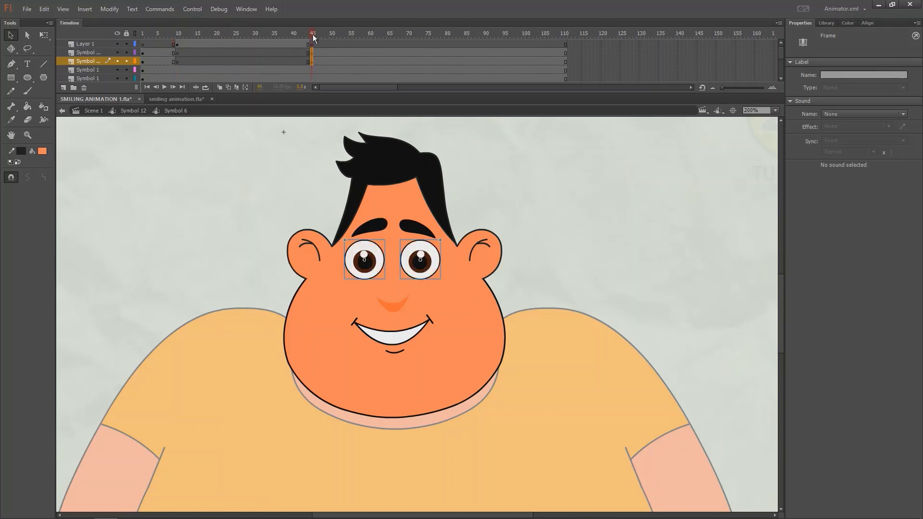
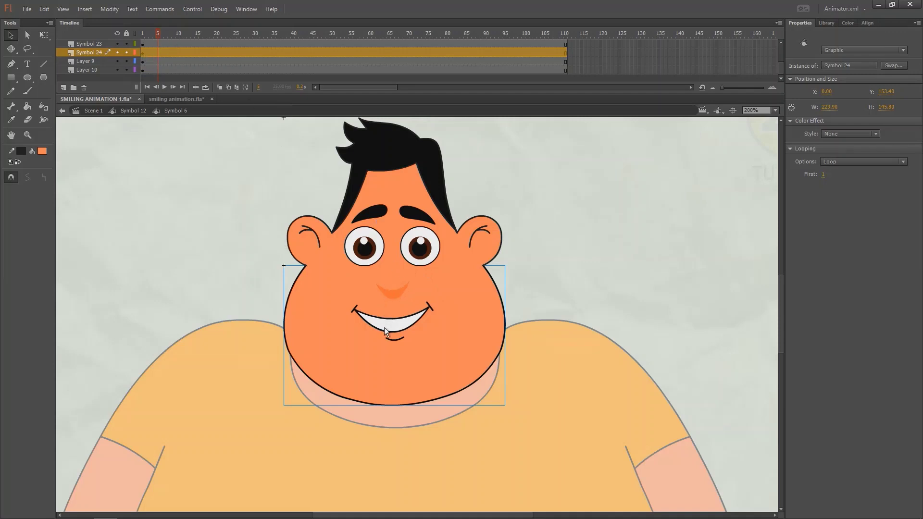
Inside mouth Symbol 24, move the open-mouth keyframes of Layer 4 and Symbol 22 to frame 6, and return to Symbol 12
double_click(389, 326)
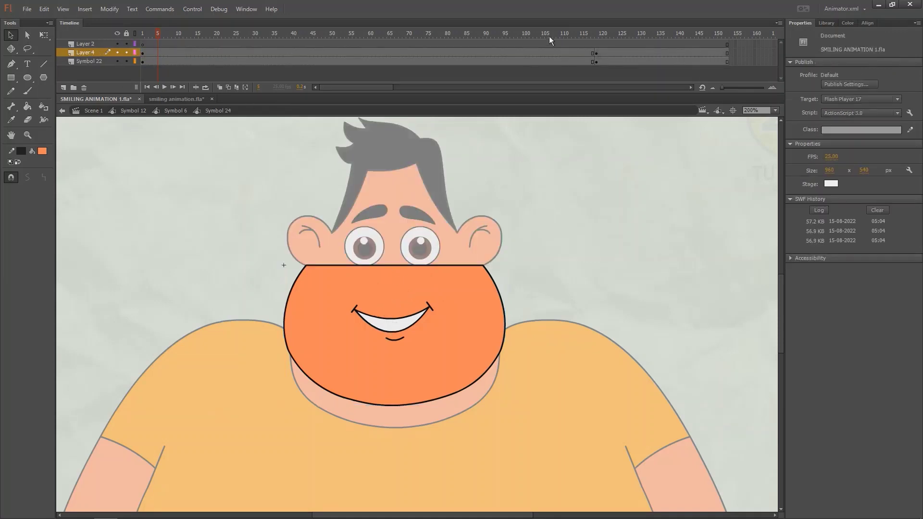
left_click_drag(578, 56, 597, 64)
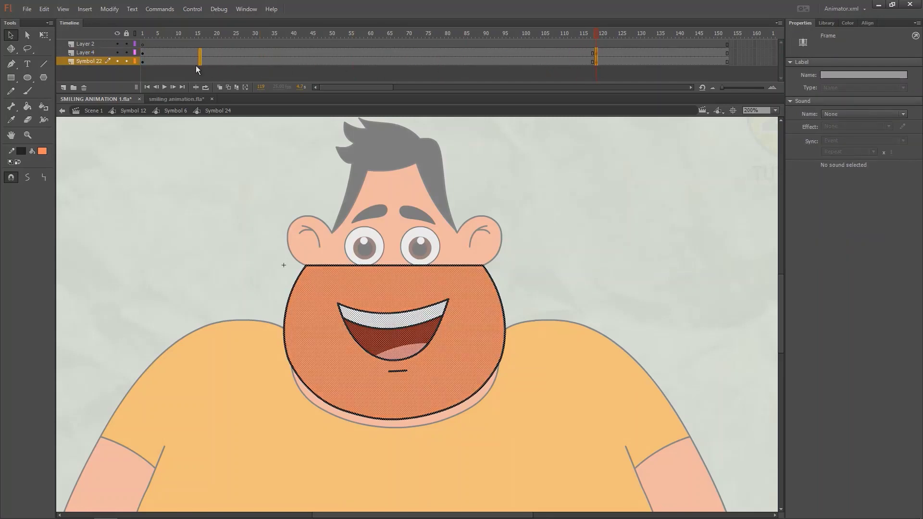
left_click_drag(196, 66, 162, 64)
left_click(158, 36)
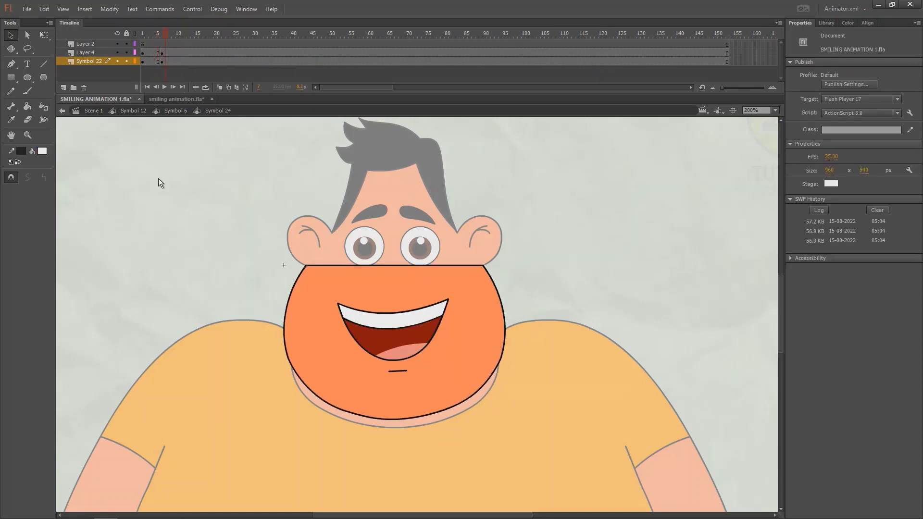
double_click(158, 178)
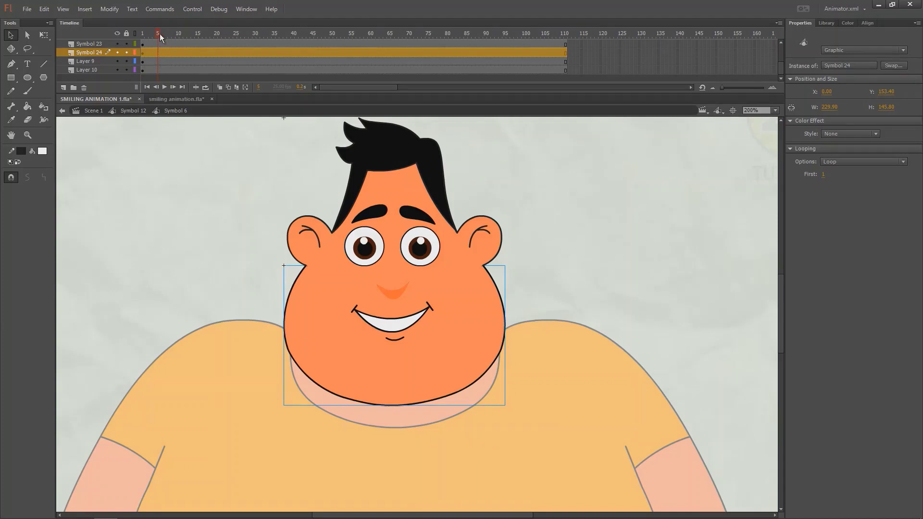
left_click(195, 44)
double_click(165, 149)
left_click(160, 35)
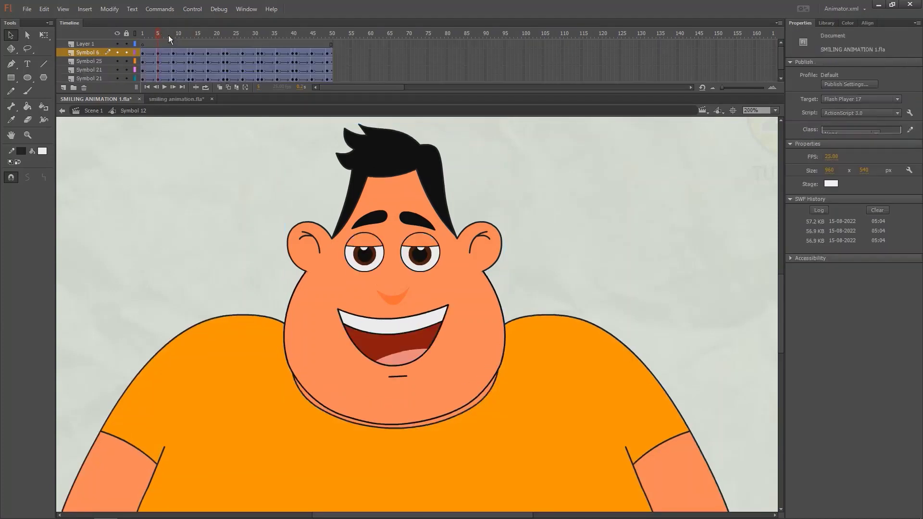
Inside mouth Symbol 24, copy the closed-smile frames of Layer 4 and Symbol 22 from frame 3 to frame 45
left_click_drag(168, 35, 285, 71)
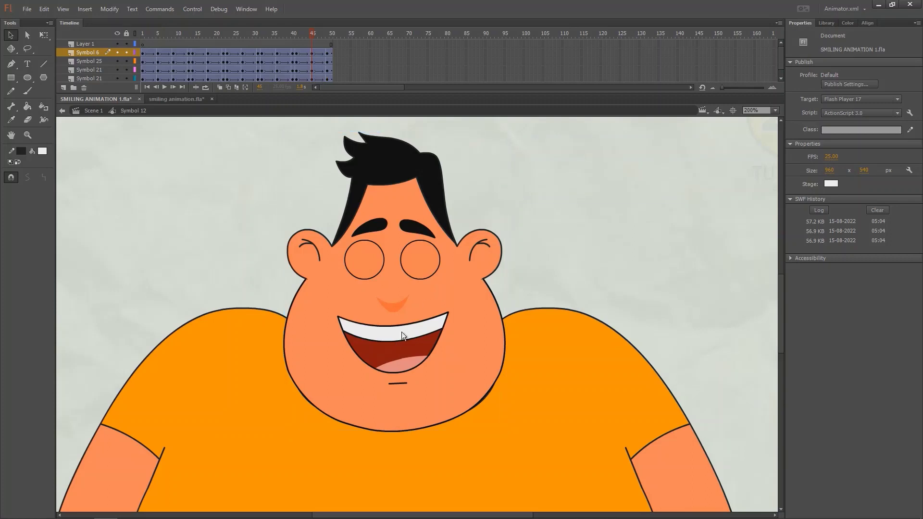
left_click(400, 345)
double_click(403, 353)
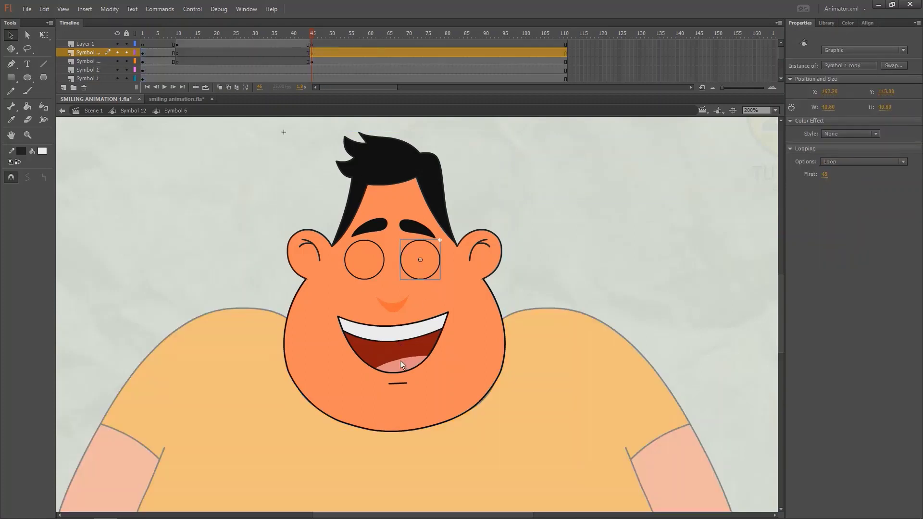
left_click(402, 359)
double_click(398, 351)
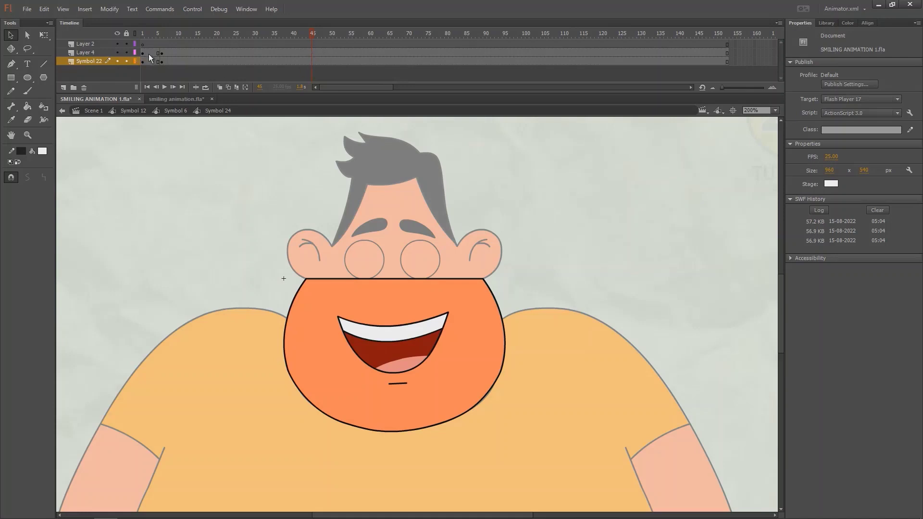
left_click_drag(149, 54, 150, 65)
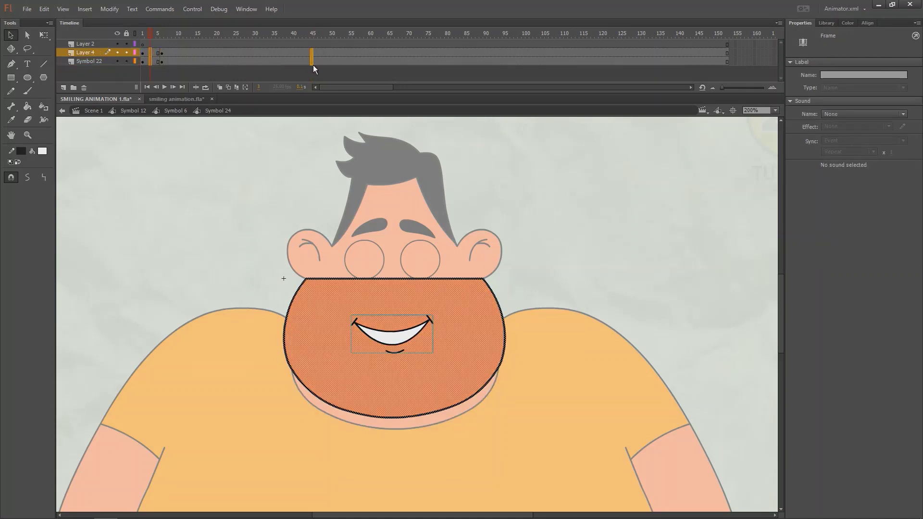
left_click_drag(312, 62, 312, 53)
Return to Symbol 12, play the animation to check the mouth and eye changes, and go back to frame 1
double_click(273, 175)
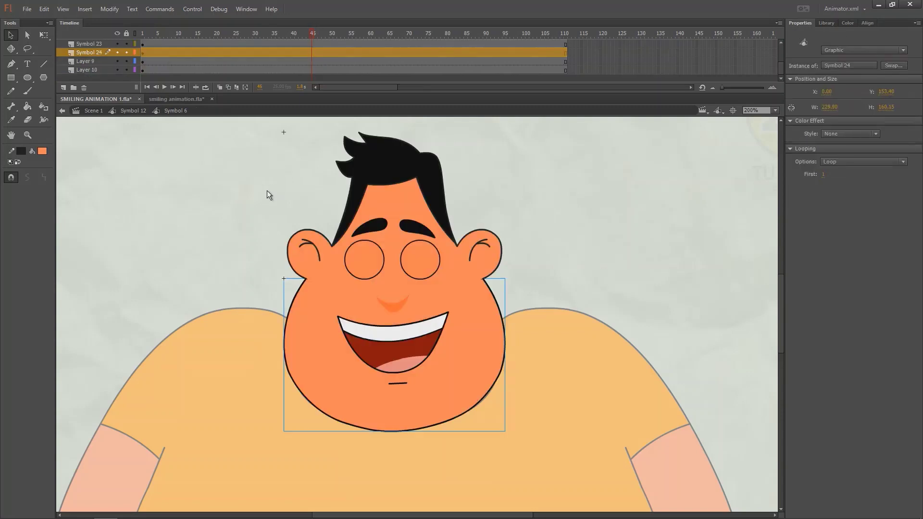
double_click(267, 190)
key("Return")
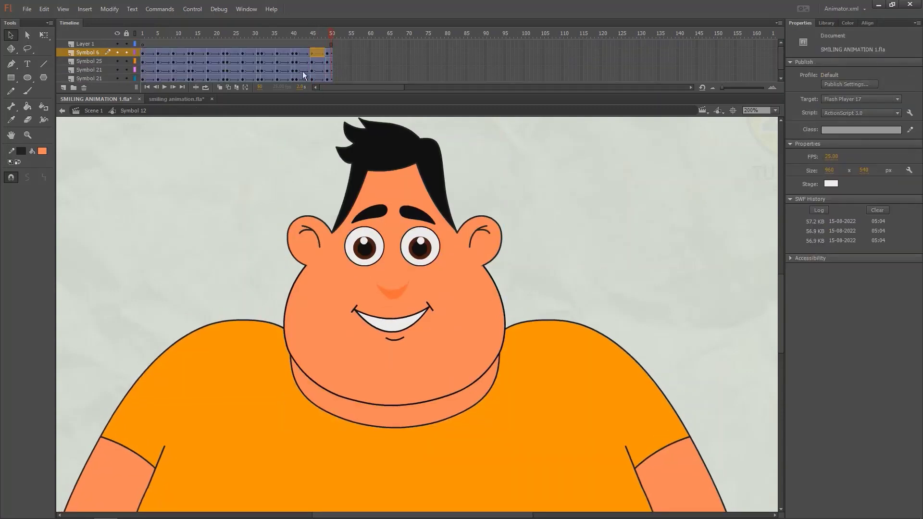
key("Return")
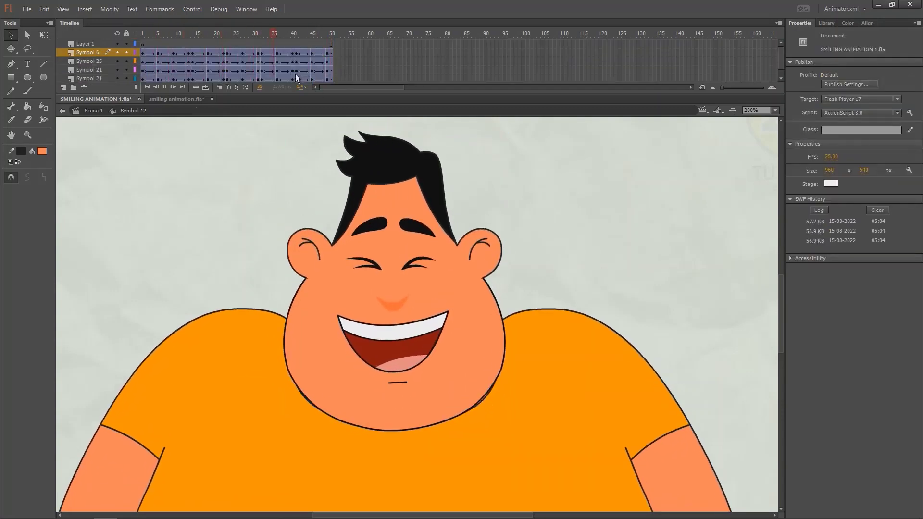
left_click_drag(278, 36, 102, 48)
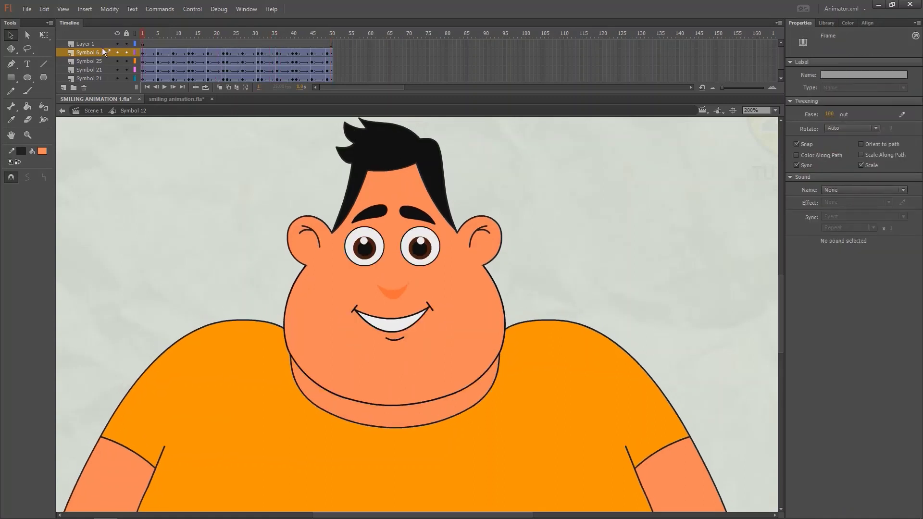
Open the head symbol and examine the timeline inside each of the two eyebrow symbols for existing eyebrow poses
left_click(357, 215)
double_click(357, 215)
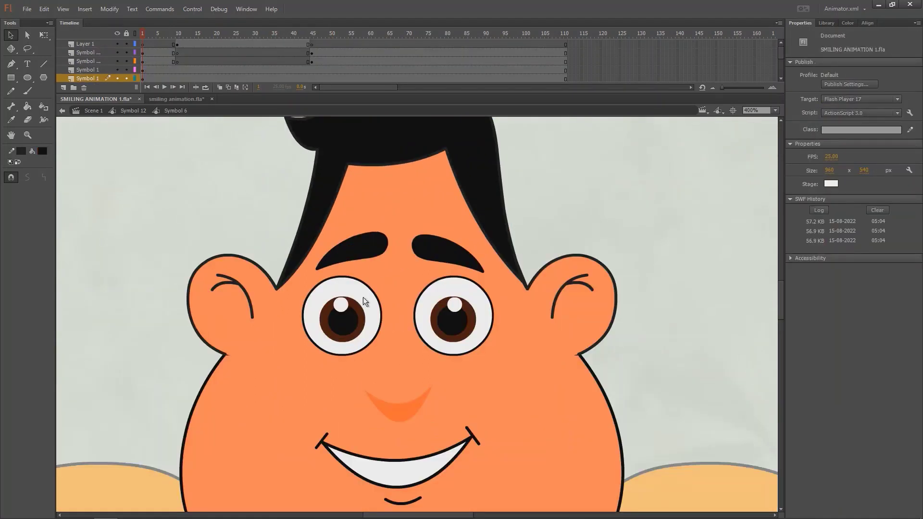
left_click(367, 251)
left_click(424, 250)
left_click(379, 254)
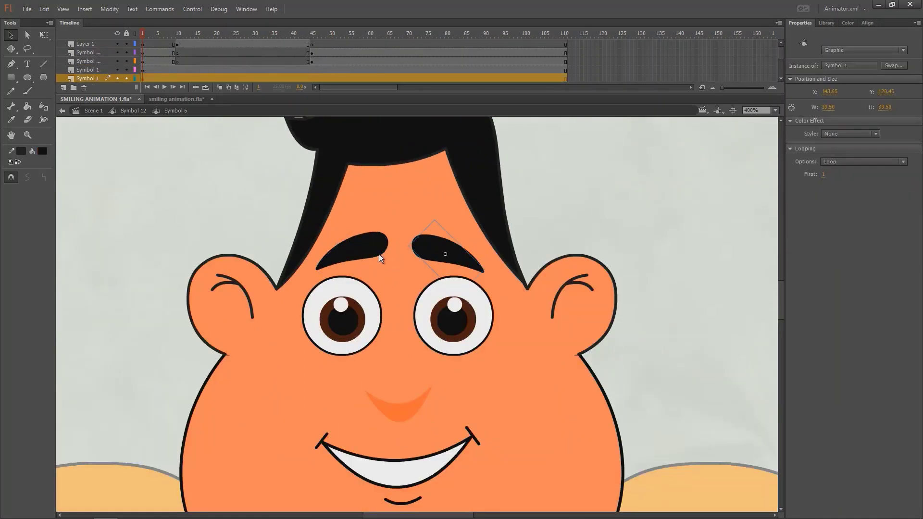
double_click(378, 253)
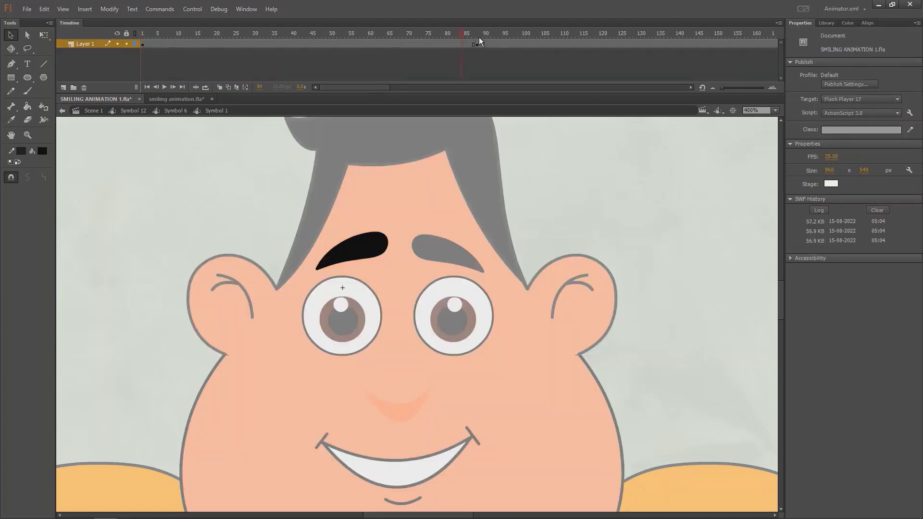
double_click(435, 216)
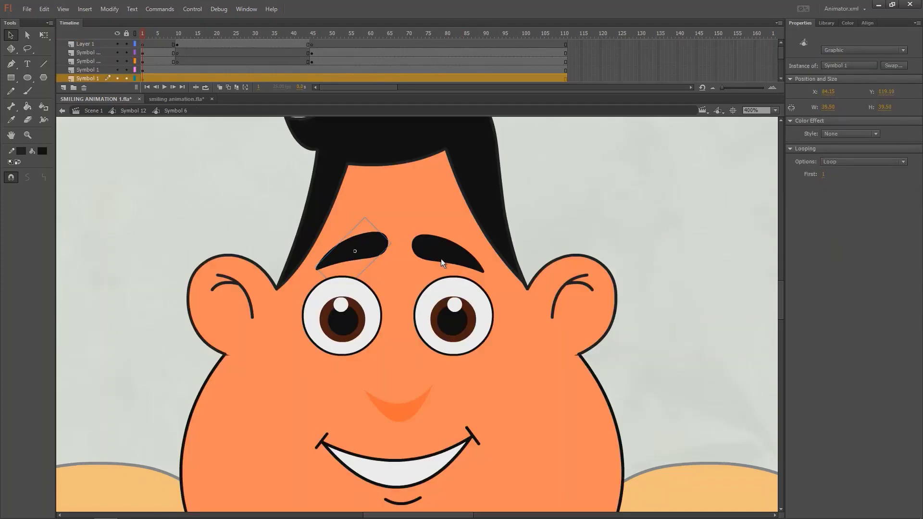
double_click(442, 263)
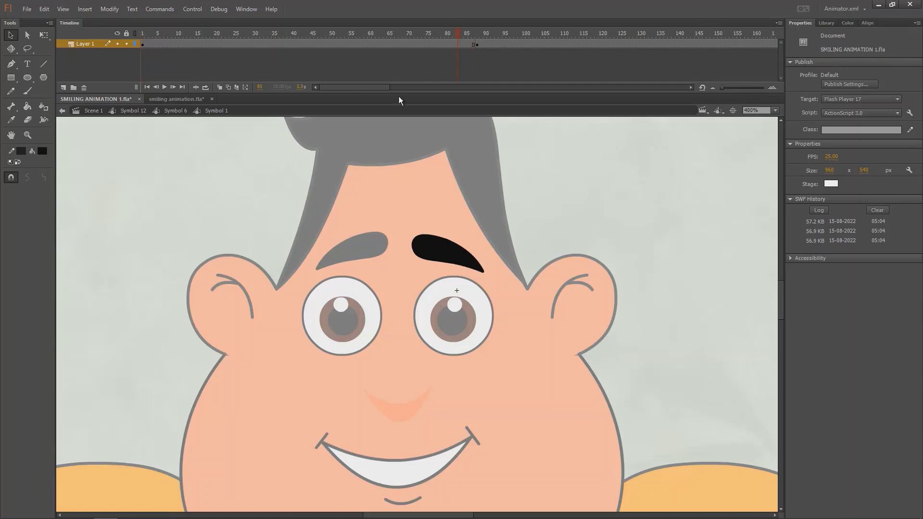
double_click(229, 182)
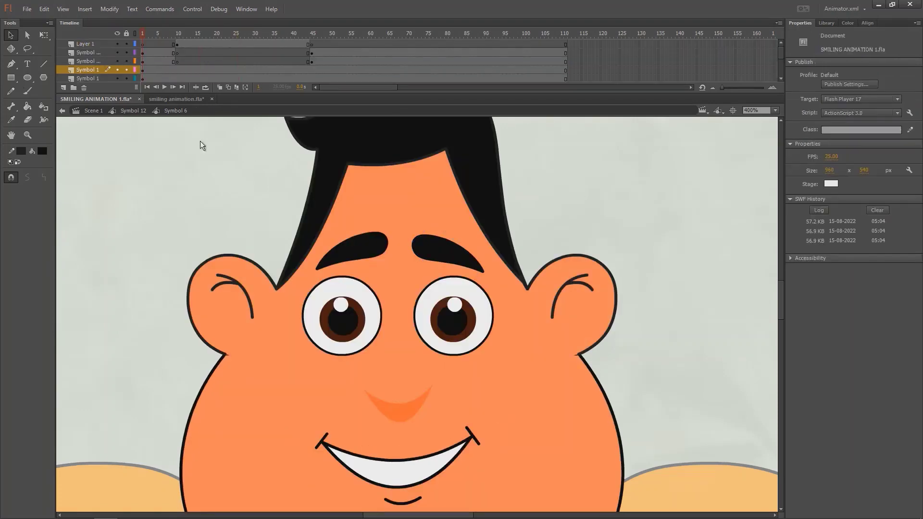
Insert keyframes at frames 5, 10 and 15 on both eyebrow layers of the head symbol
left_click(362, 251)
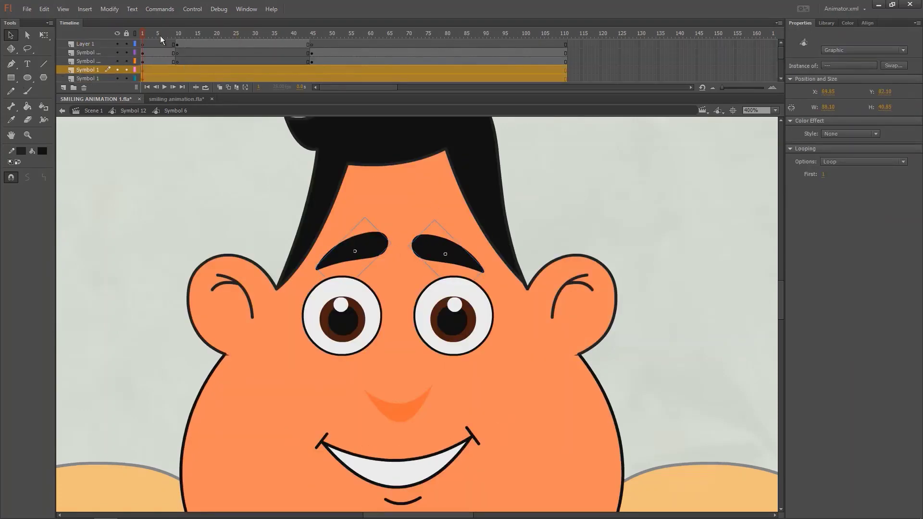
left_click(157, 70)
left_click(158, 78, "shift")
key("F6")
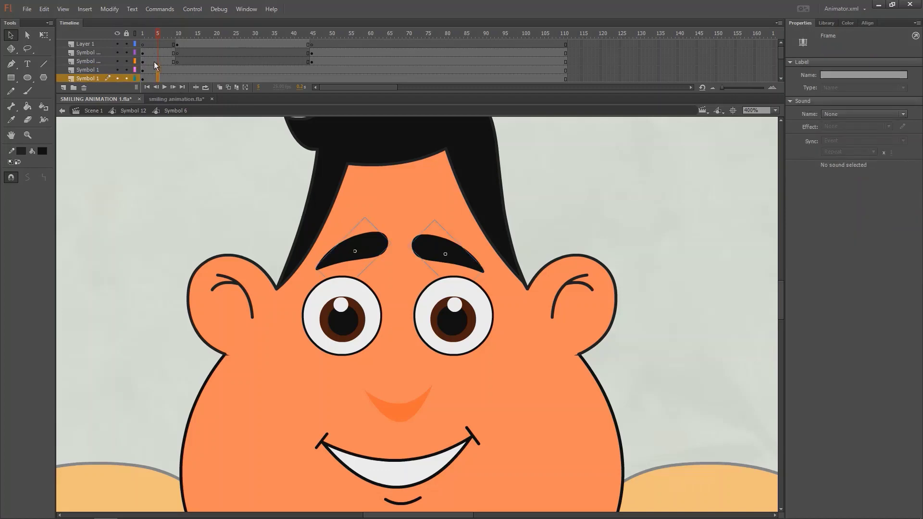
left_click_drag(158, 38, 178, 78)
key("F6")
left_click_drag(178, 38, 196, 42)
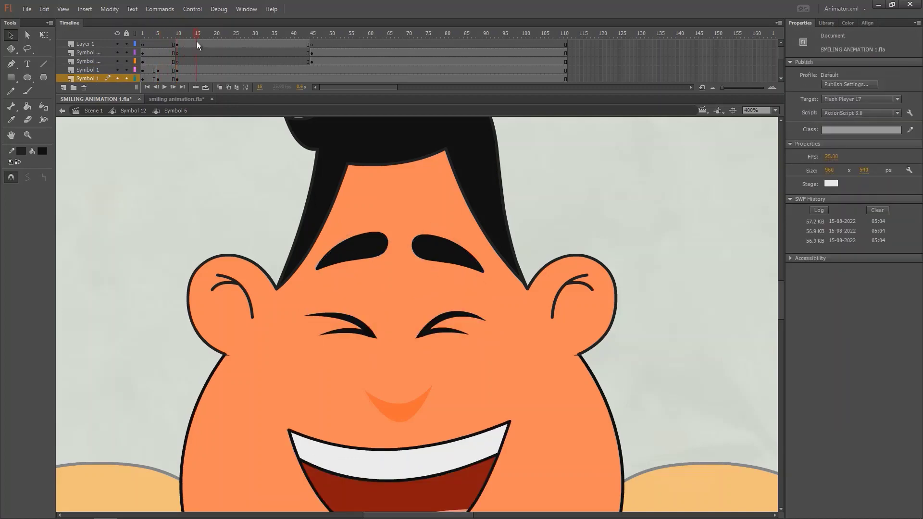
left_click_drag(198, 73, 177, 78)
key("F6")
Lower both eyebrows at frame 10 by two large nudges and compare the pose with the neighbouring frames
left_click(178, 40)
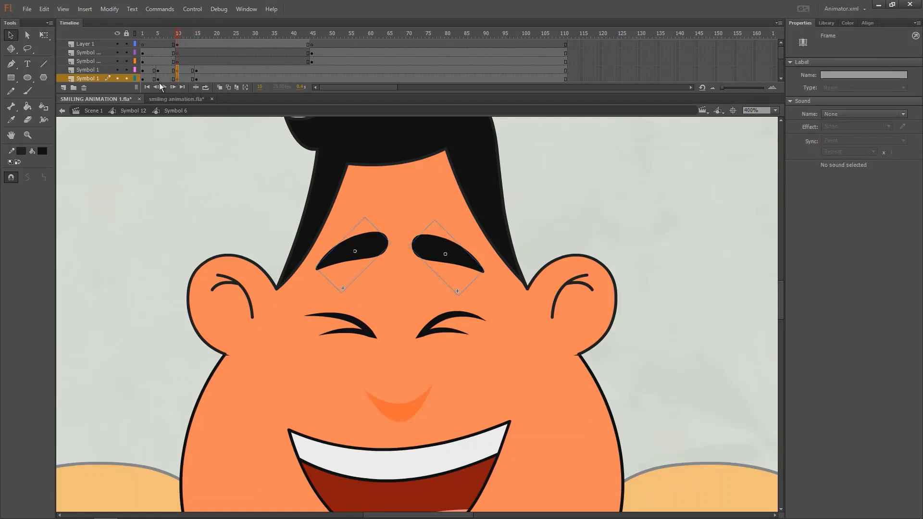
key("shift+Down")
key("shift+Down")
left_click_drag(176, 39, 171, 40)
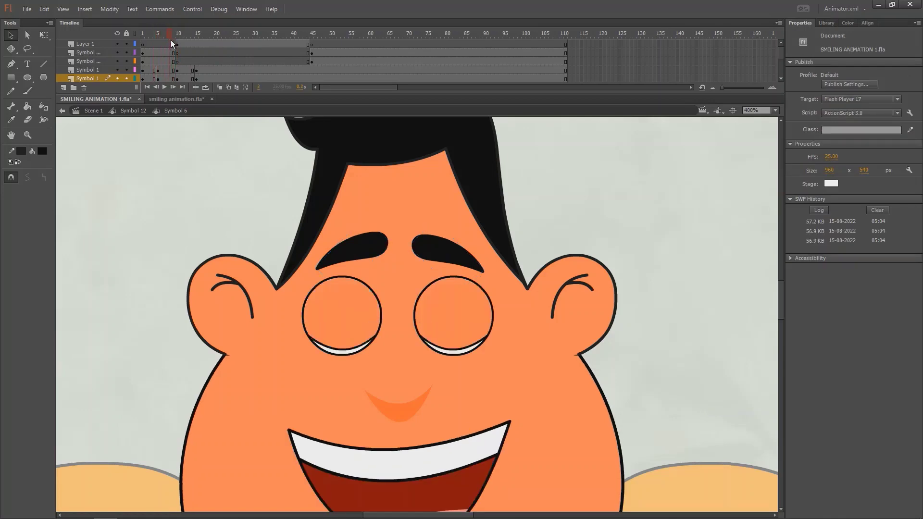
left_click(182, 44)
left_click(175, 43)
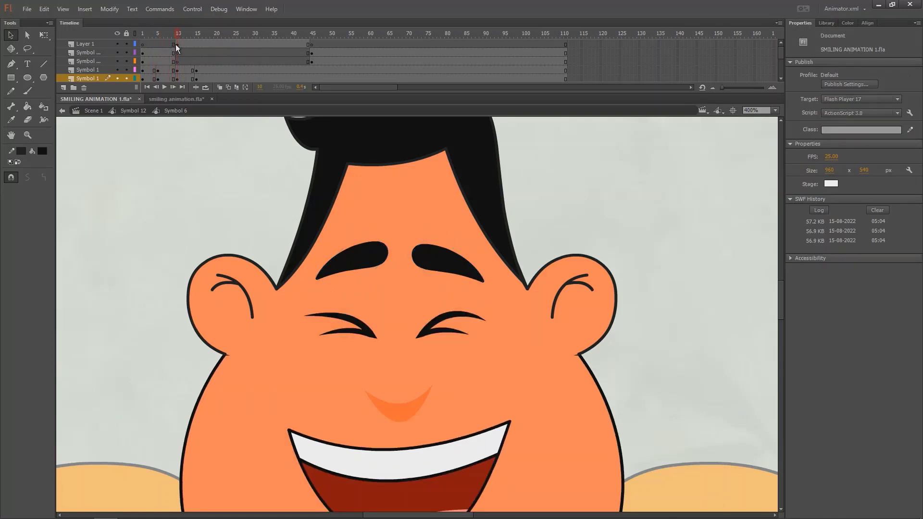
Rotate the eyebrows at frame 10 with Free Transform so their inner ends tilt down towards the nose
left_click(385, 252)
key("q")
left_click_drag(399, 257, 411, 291)
left_click(409, 269)
left_click(180, 42)
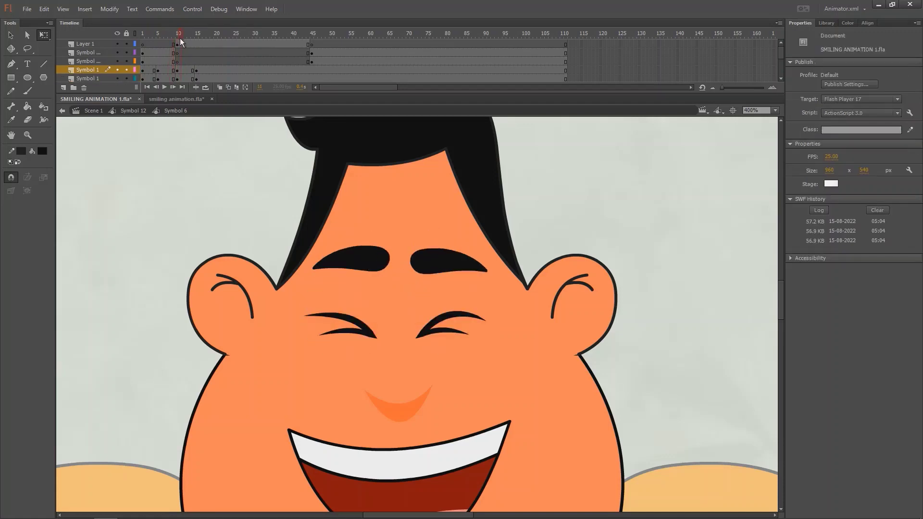
left_click(378, 264)
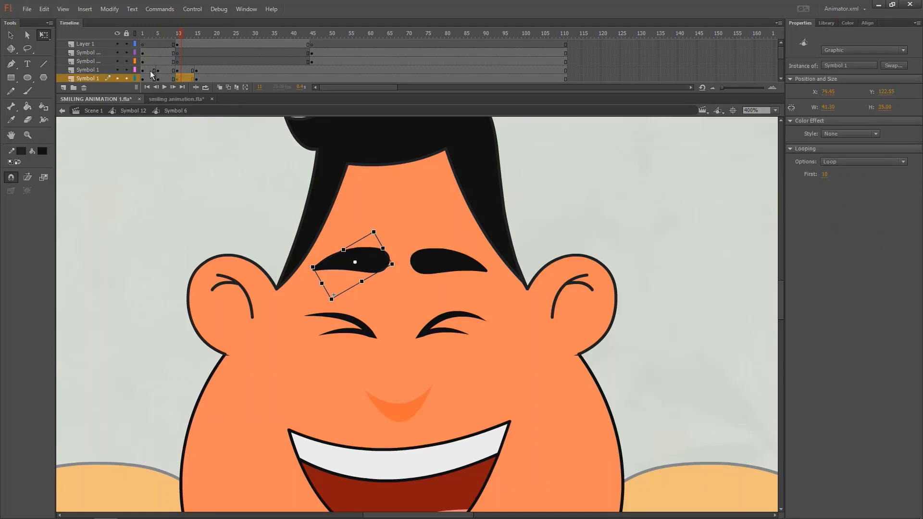
Create classic tweens between the eyebrow keyframes on both eyebrow layers, with Sync enabled and the ease set to 100 out
left_click_drag(152, 70, 209, 78)
right_click(197, 78)
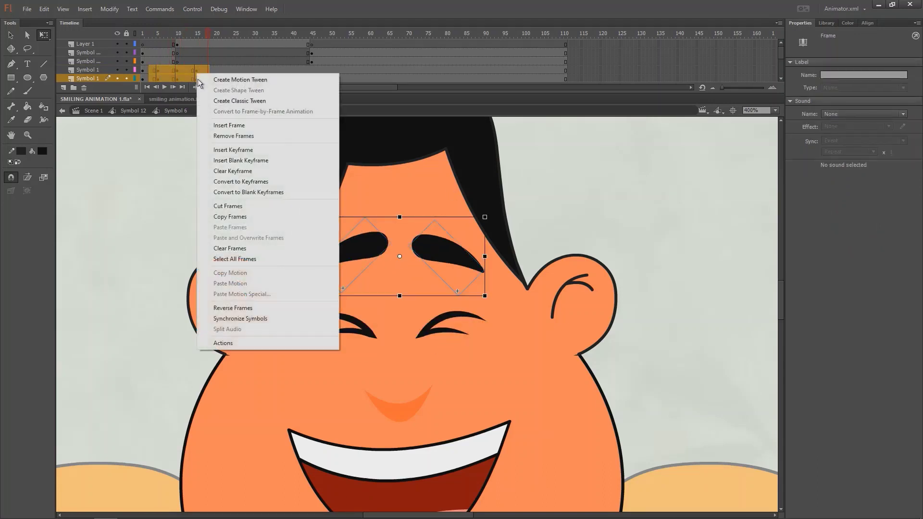
left_click(235, 101)
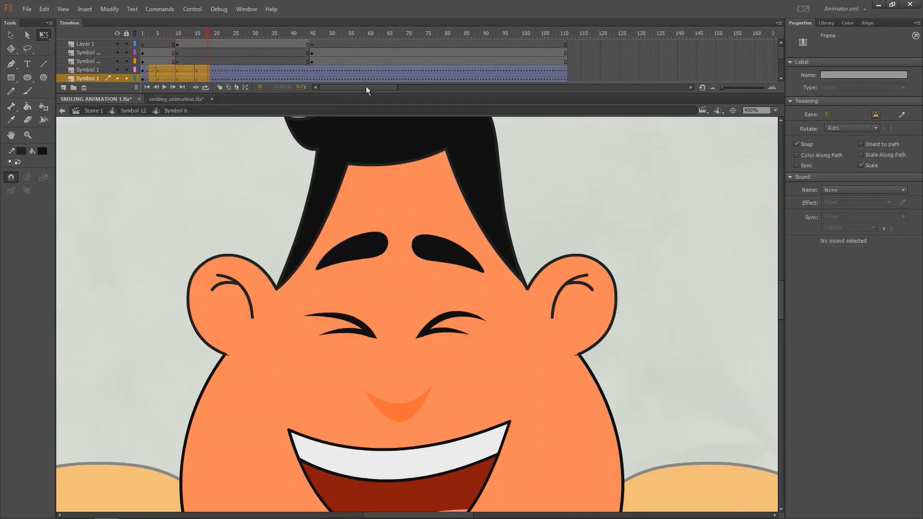
left_click(796, 165)
left_click_drag(827, 115, 872, 36)
left_click(158, 38)
key("Return")
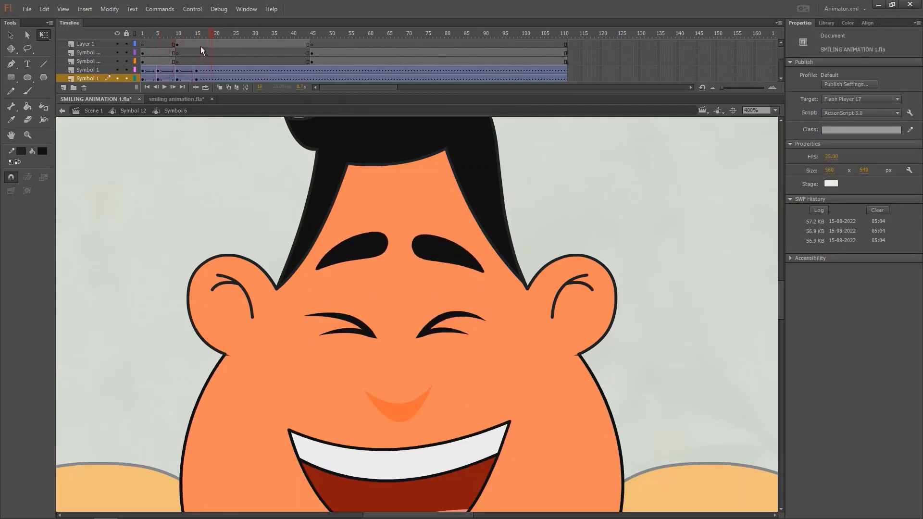
Nudge both eyebrows slightly lower at frame 10, raise them at frame 15, and play back the movement
left_click_drag(179, 71, 176, 82)
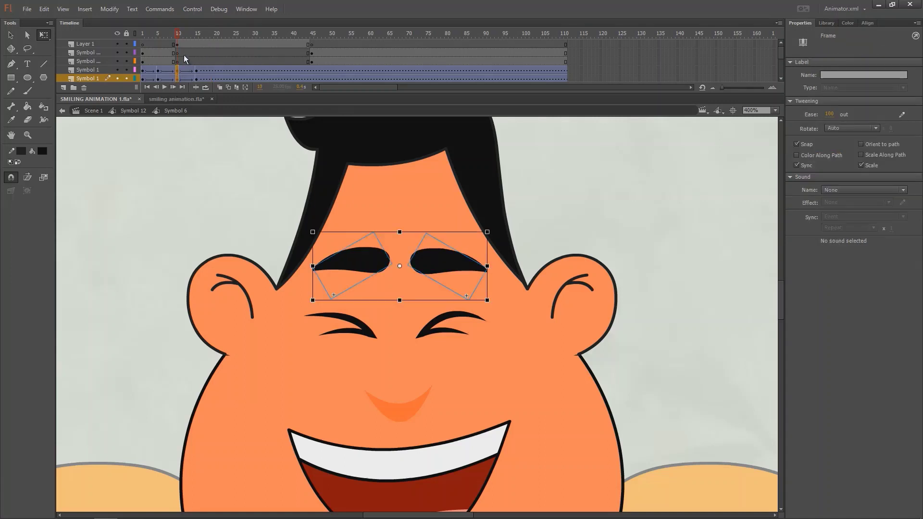
key("Return")
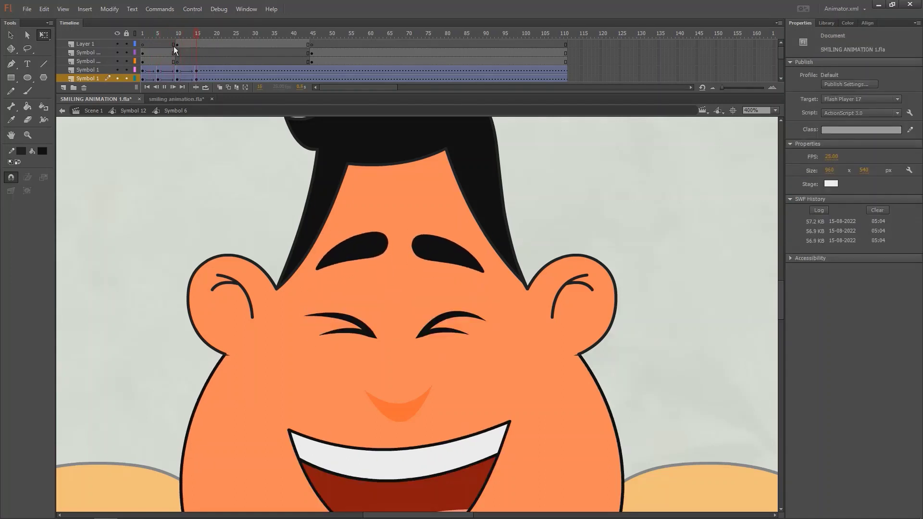
left_click_drag(191, 72, 191, 79)
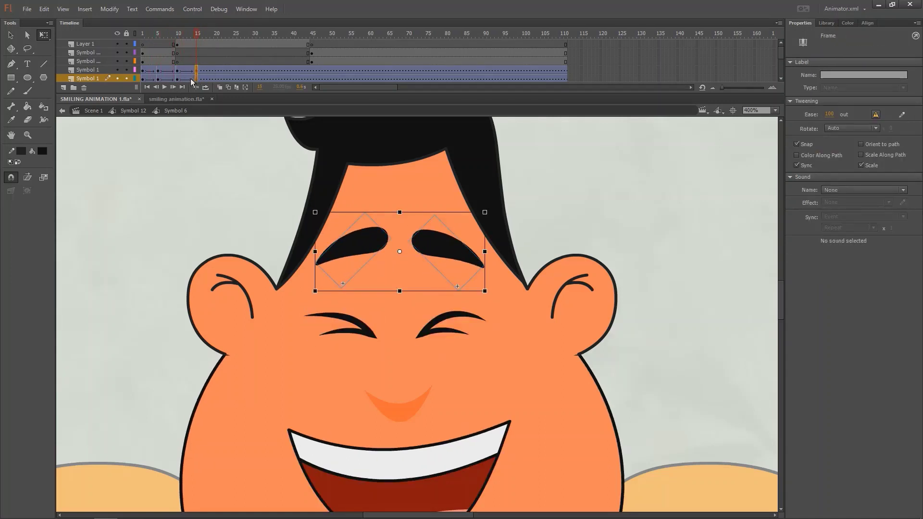
key("Return")
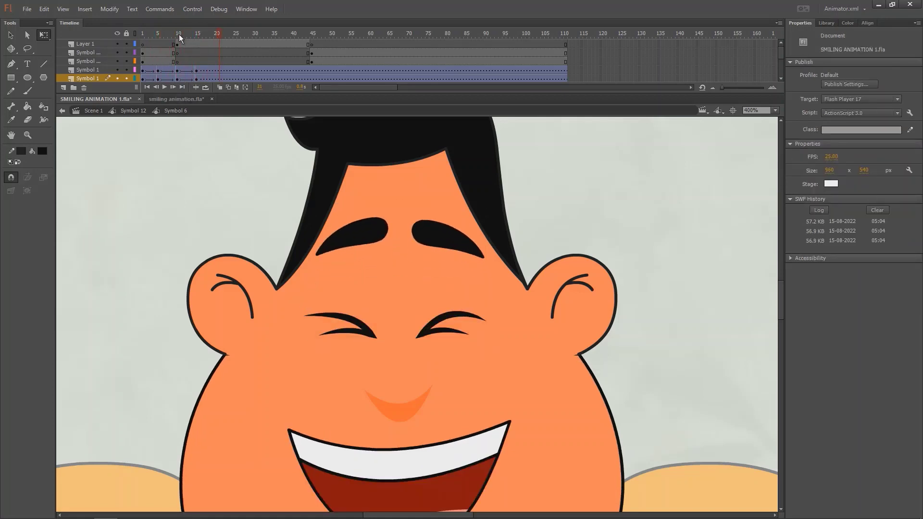
Inside the eyebrow symbol, move the second eyebrow pose's keyframe from frame 88 to frame 11 and return to the head symbol
left_click(178, 34)
key("v")
left_click(366, 268)
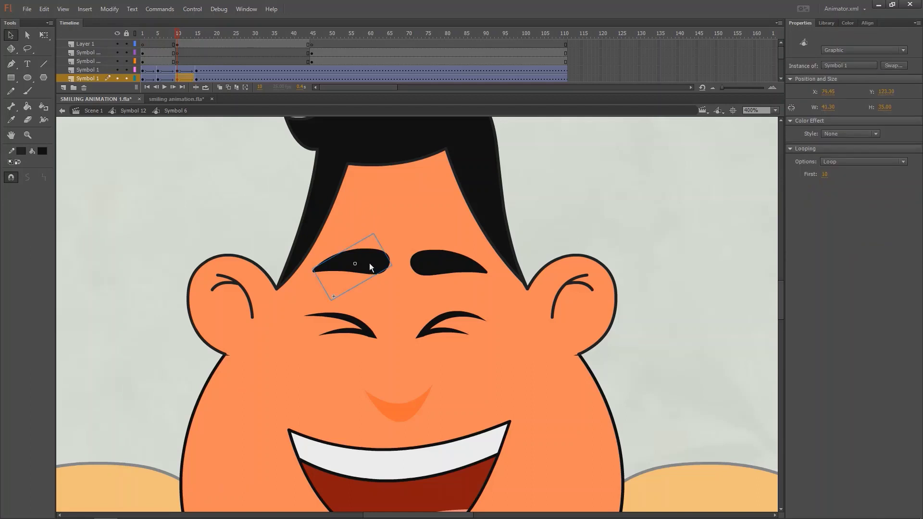
double_click(372, 269)
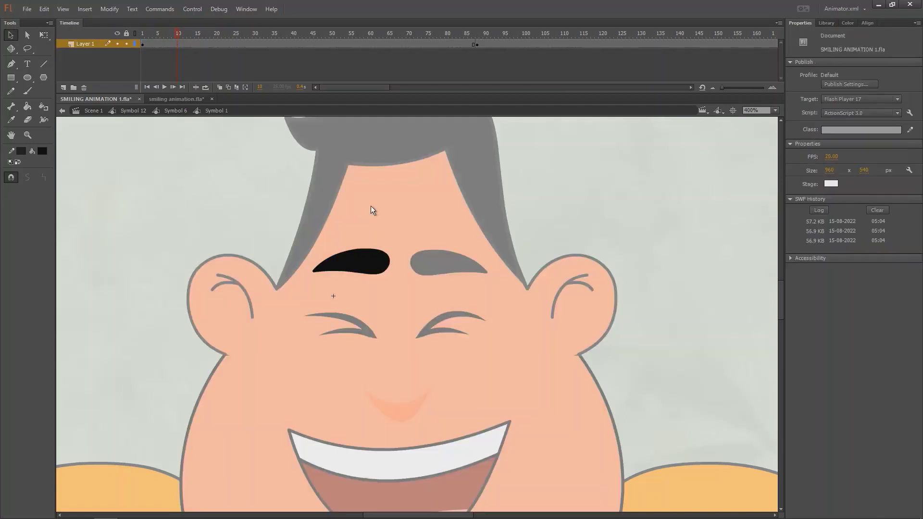
left_click(478, 43)
left_click(181, 44)
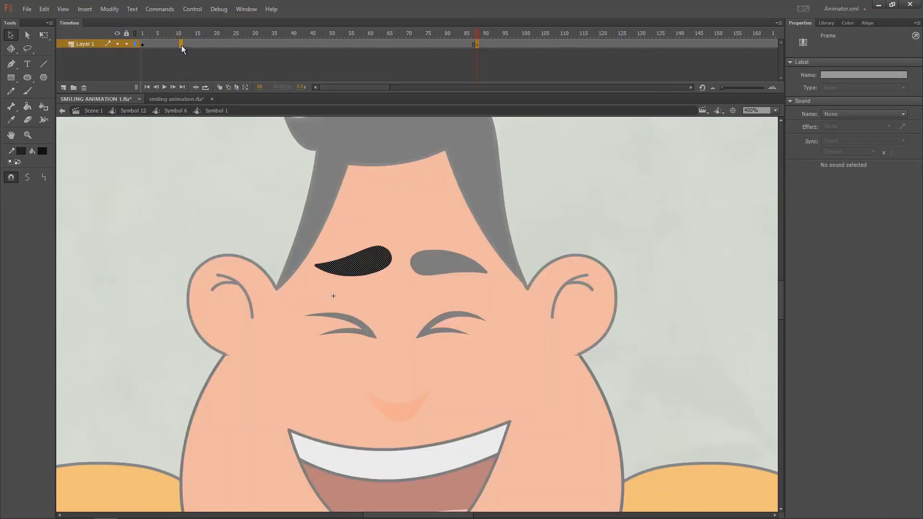
key("Return")
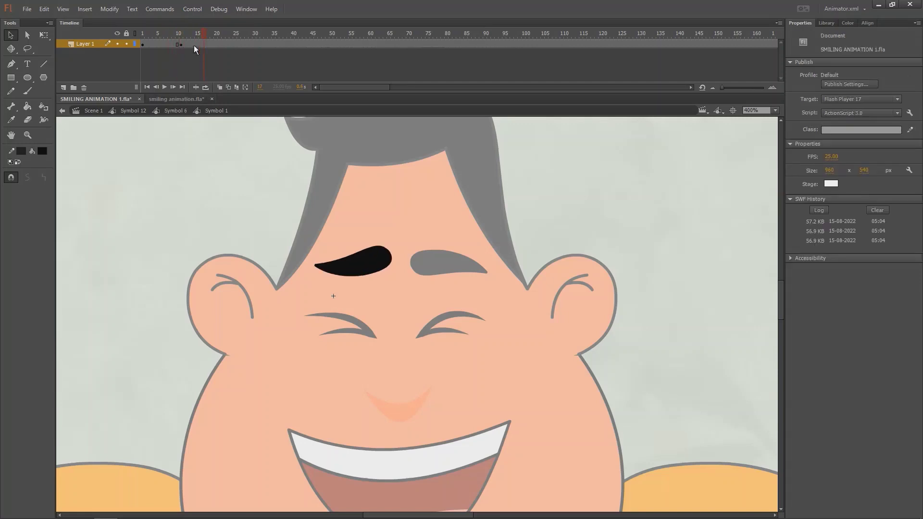
double_click(165, 145)
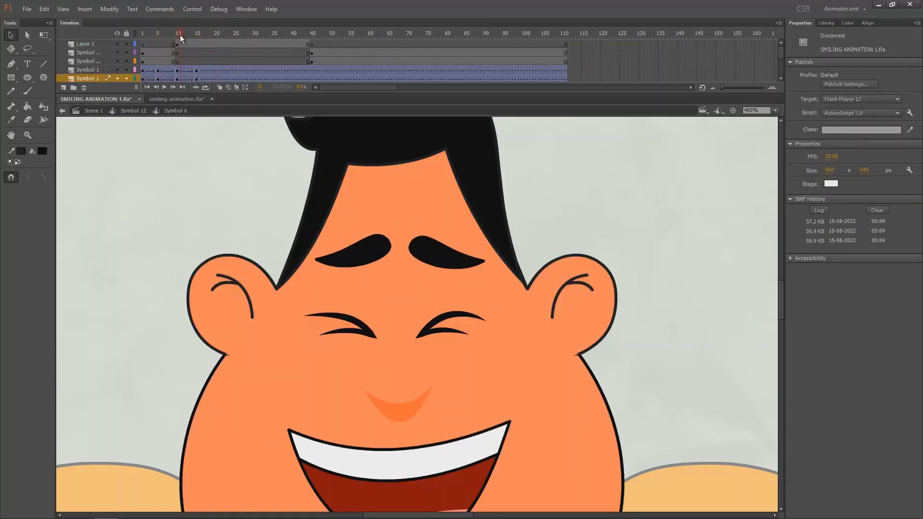
Test whether both eyebrows share one symbol by shifting the shape inside it at frame 10, and undo the shift
left_click(178, 37)
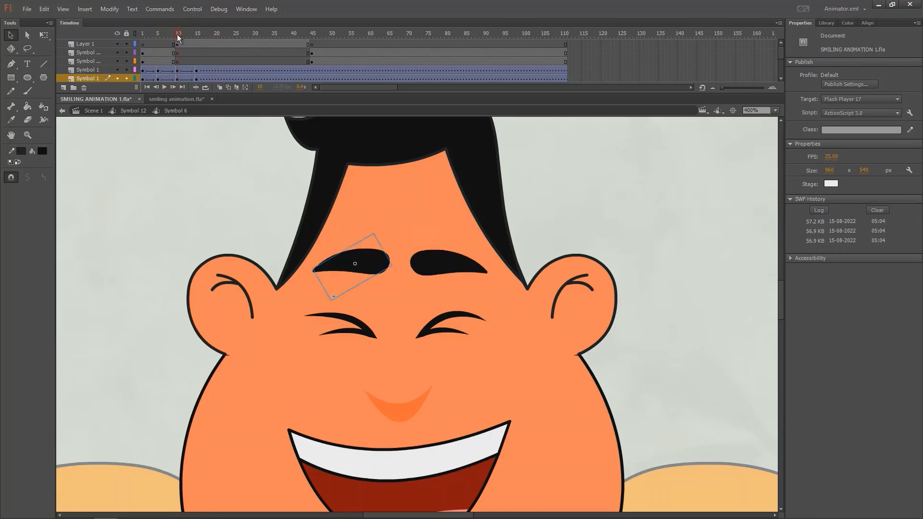
left_click(382, 272)
left_click(439, 269)
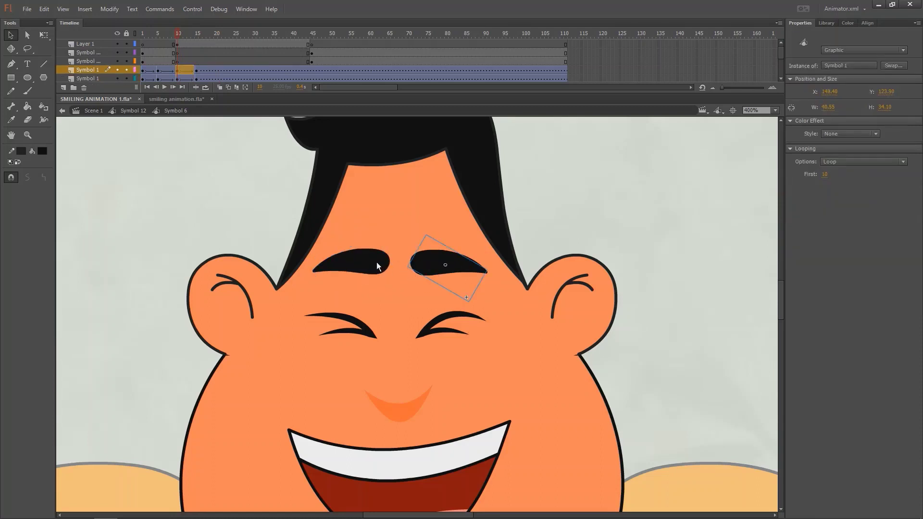
left_click(376, 266)
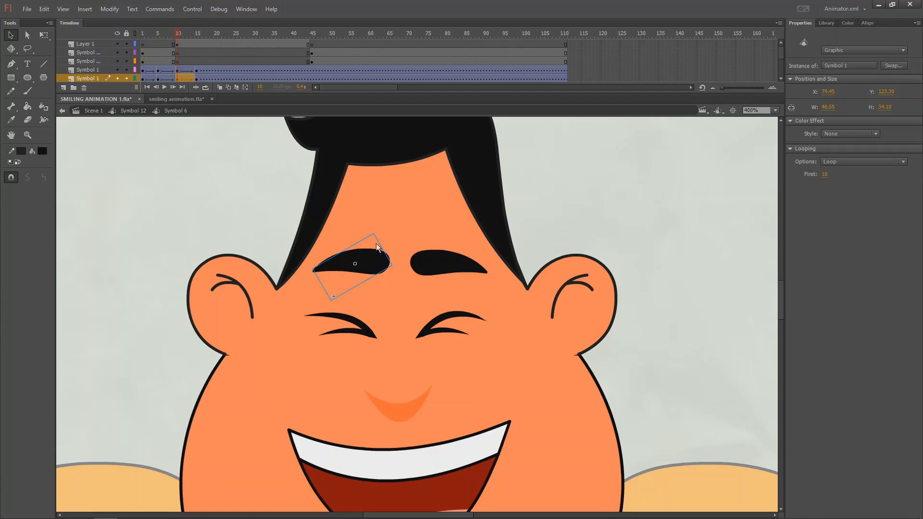
double_click(365, 268)
left_click_drag(370, 268, 341, 270)
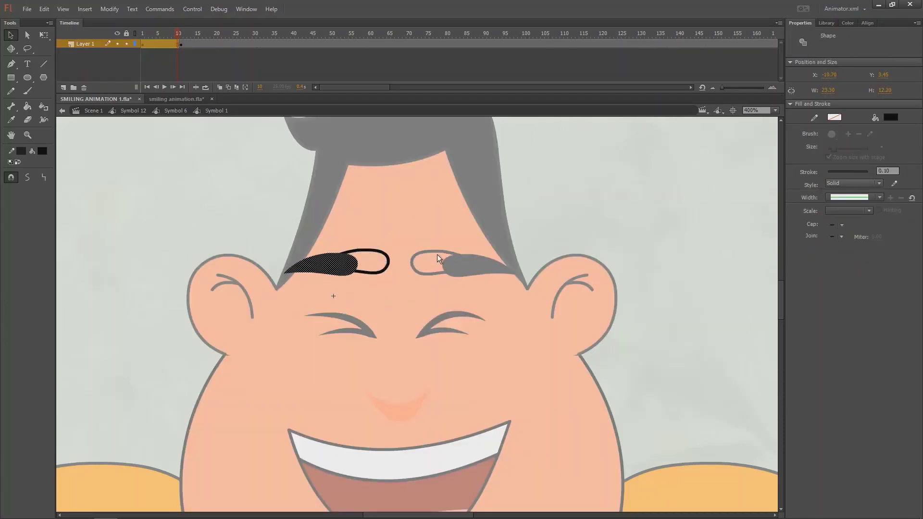
key("ctrl+z")
double_click(309, 169)
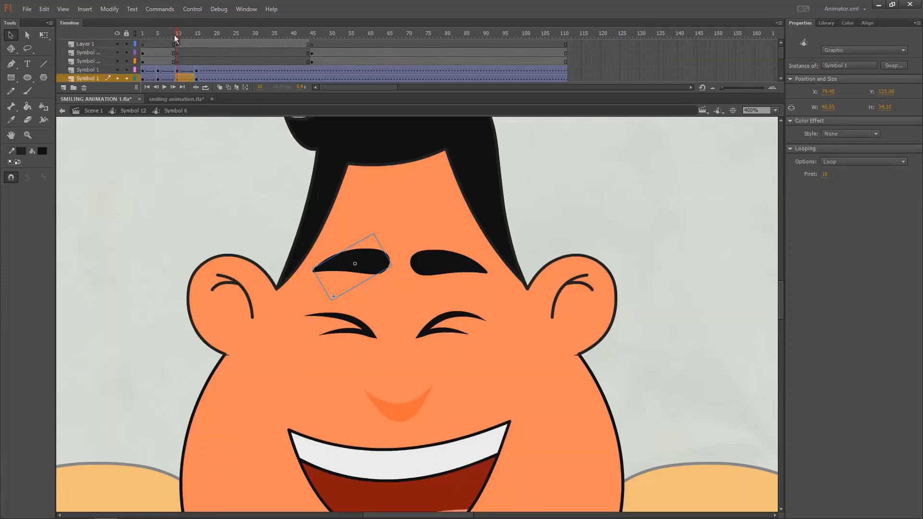
Preview the eyebrow motion and insert keyframes at frames 40, 45 and 49 on both eyebrow layers
left_click_drag(176, 36, 158, 36)
key("Return")
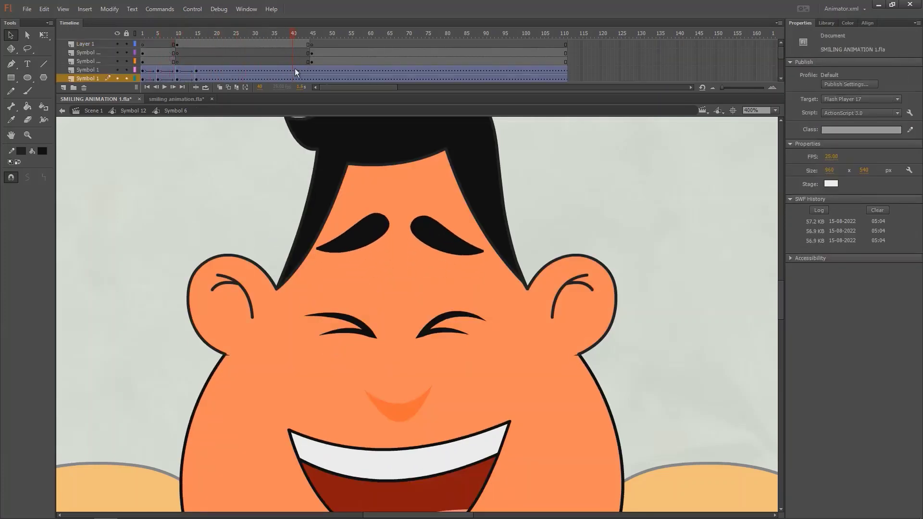
left_click_drag(311, 43, 299, 75)
left_click(293, 71)
key("F6")
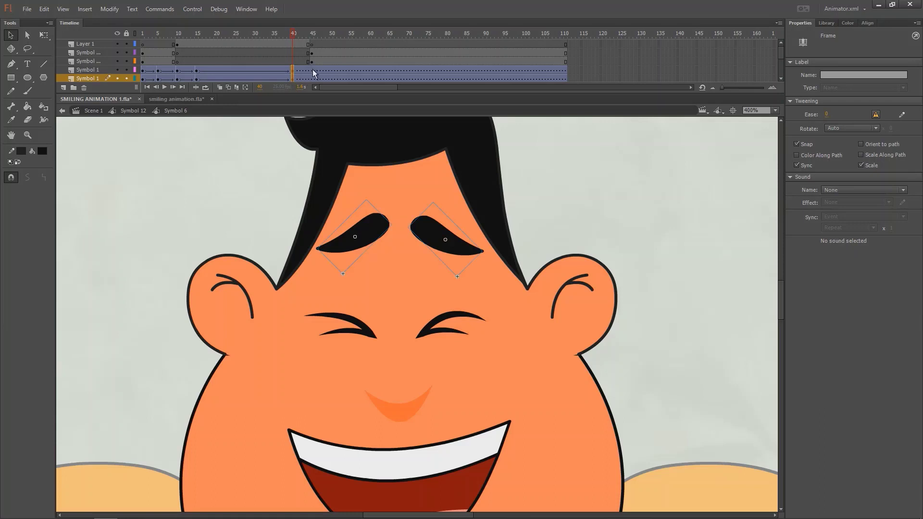
left_click(313, 71)
left_click_drag(328, 70, 329, 78)
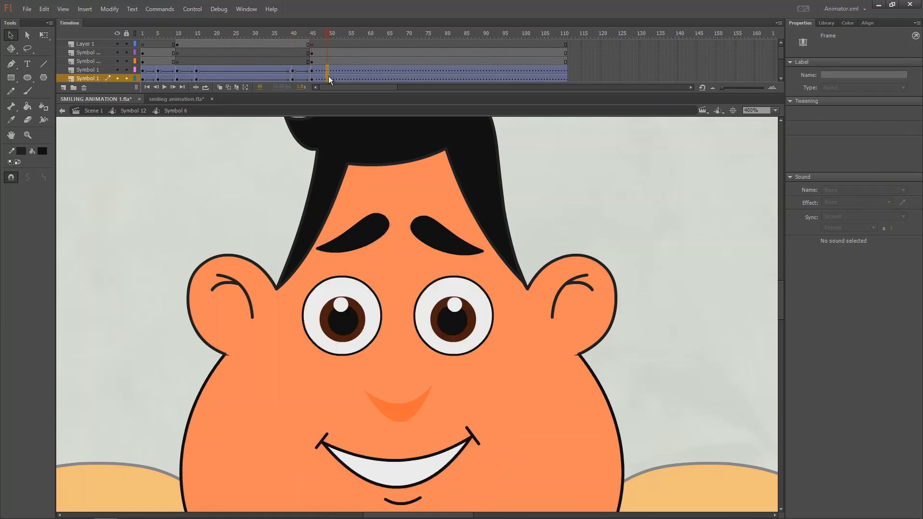
key("F6")
left_click_drag(325, 40, 295, 39)
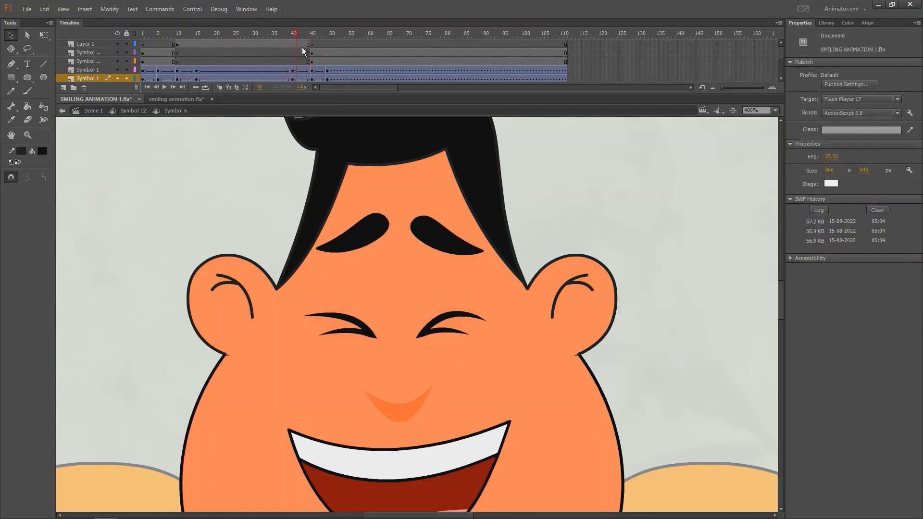
Copy both eyebrow layers' frame 10 keyframes to frame 45 and their frame 5 keyframes to frame 49
left_click(177, 71)
scroll(178, 76, "down", 1)
left_click(174, 78)
left_click(181, 63)
left_click(178, 64)
left_click(178, 71, "shift")
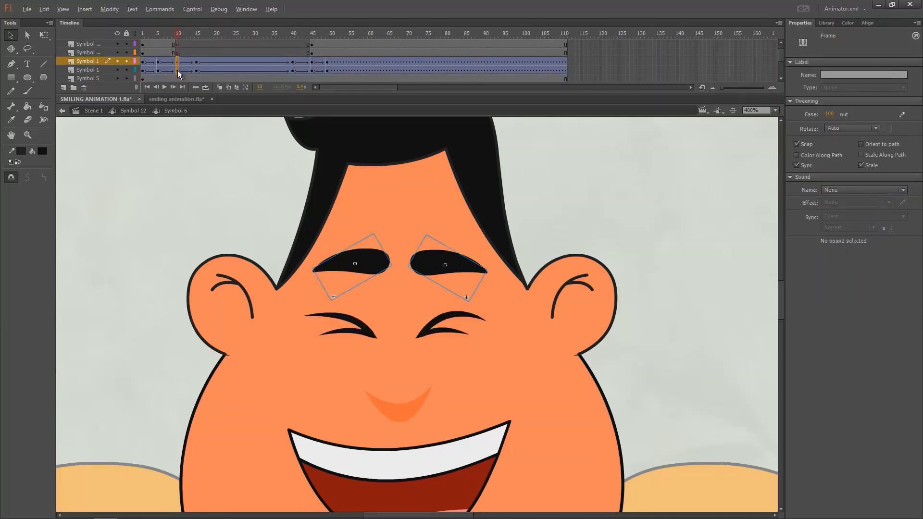
left_click(313, 71)
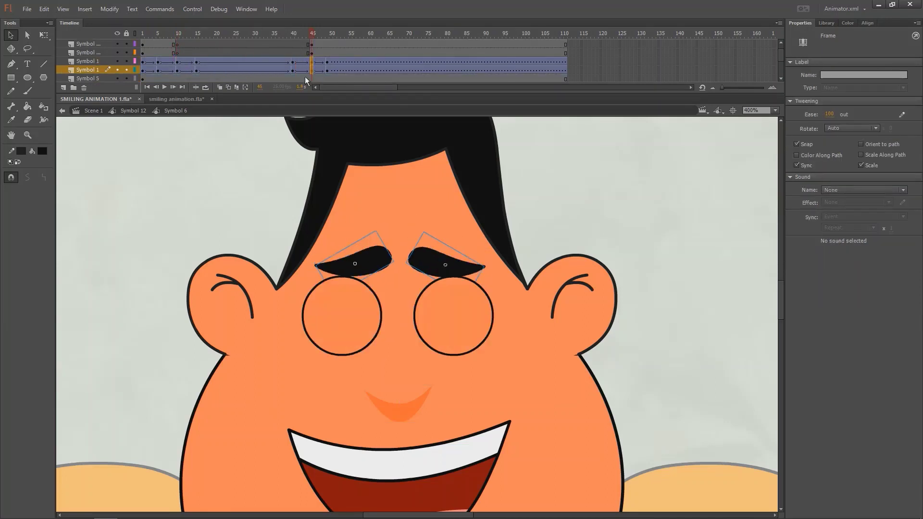
left_click_drag(159, 62, 160, 71)
left_click_drag(327, 63, 328, 71)
Set the ease to 100 out on both eyebrow tweens that start at frame 40
left_click_drag(312, 33, 317, 72)
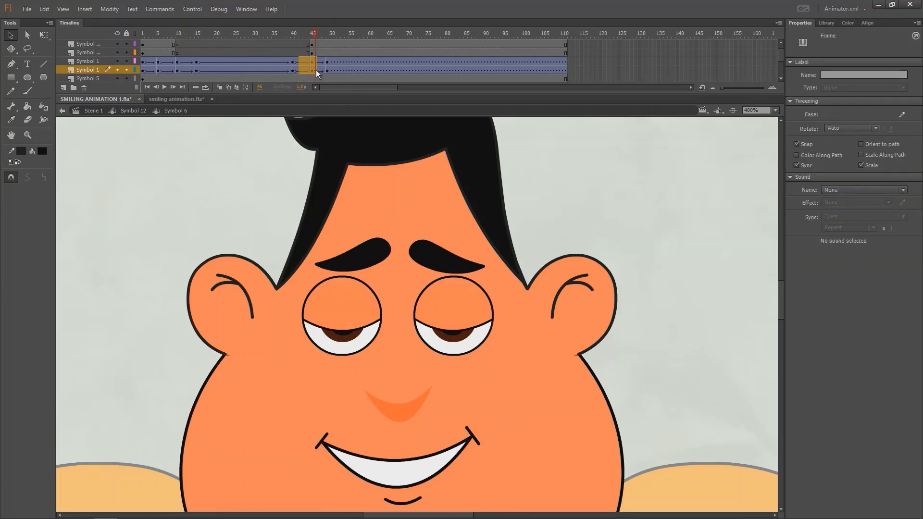
left_click(296, 67)
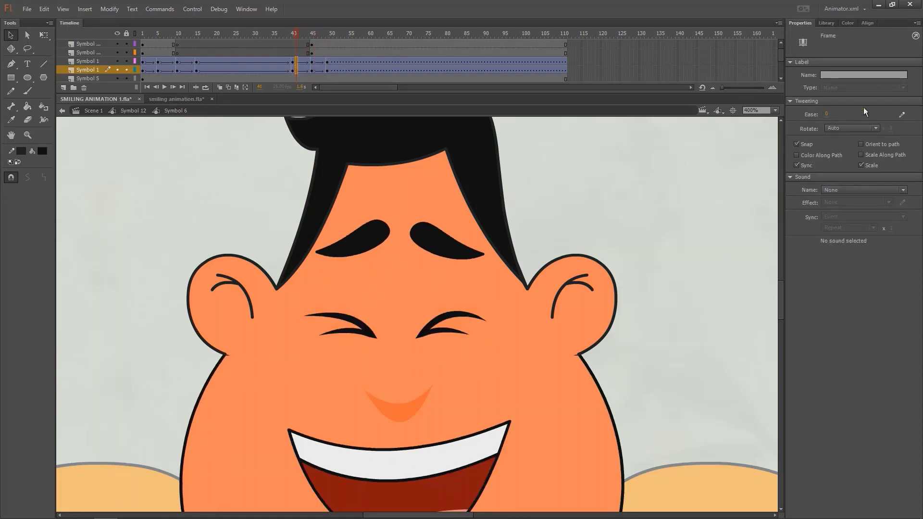
left_click_drag(827, 117, 868, 52)
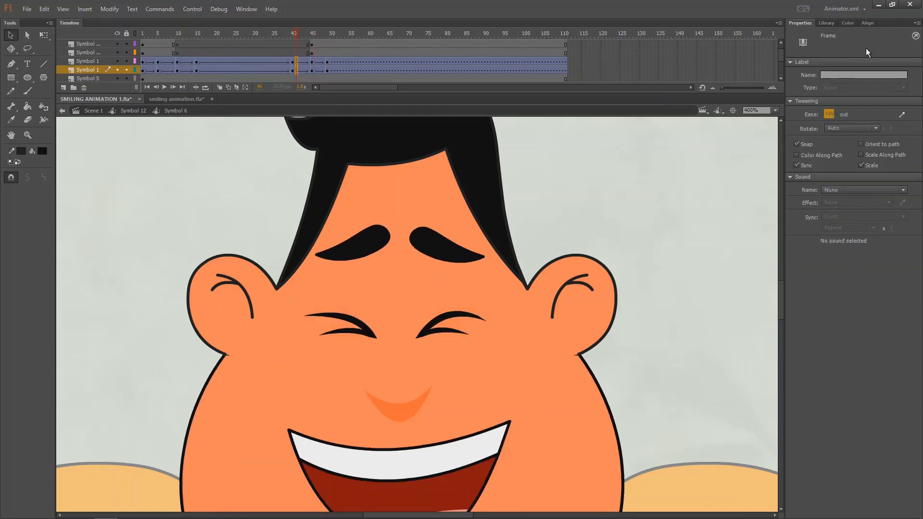
left_click(319, 68)
Inside the eyebrow symbol, copy the original eyebrow pose to about frame 45, check it, and return to the head symbol
left_click(313, 38)
mouse_move(313, 38)
left_mouse_down()
mouse_move(302, 40)
mouse_move(313, 42)
left_mouse_up()
left_click(377, 263)
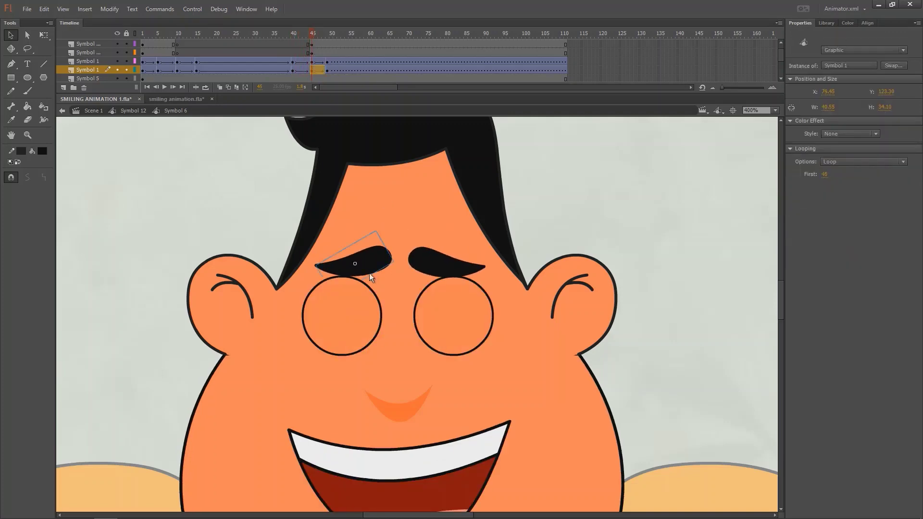
double_click(376, 270)
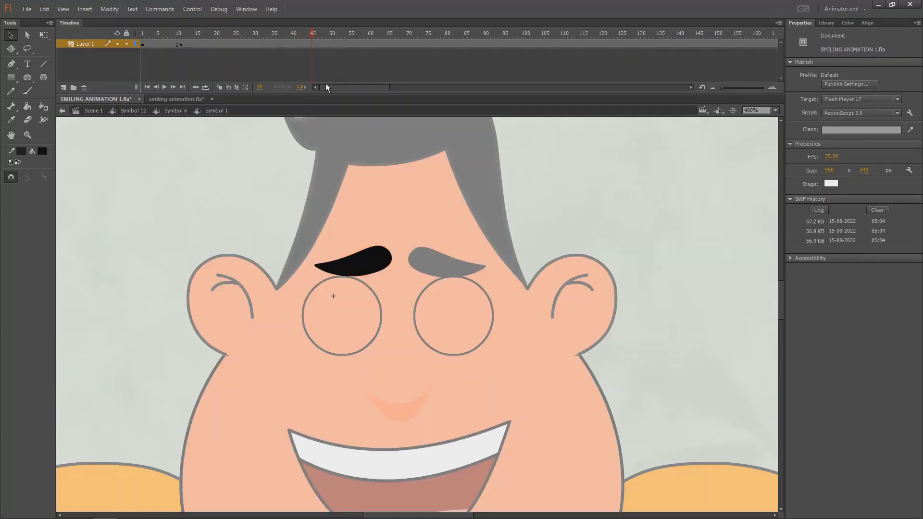
left_click(166, 45)
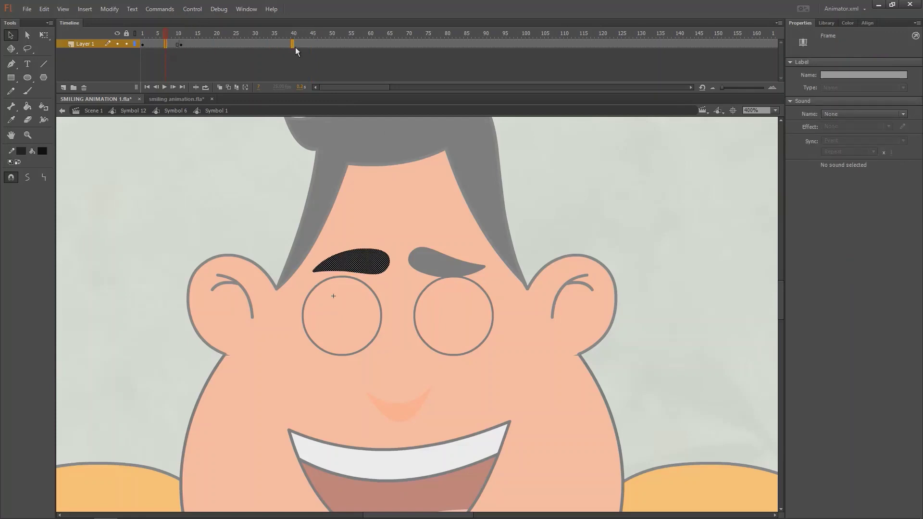
left_click(315, 44)
left_click(313, 36)
left_click_drag(168, 35, 126, 48)
double_click(232, 170)
Play back the head animation, then return to Symbol 12 and review the whole character's laugh from frame 1
key("Return")
key("Return")
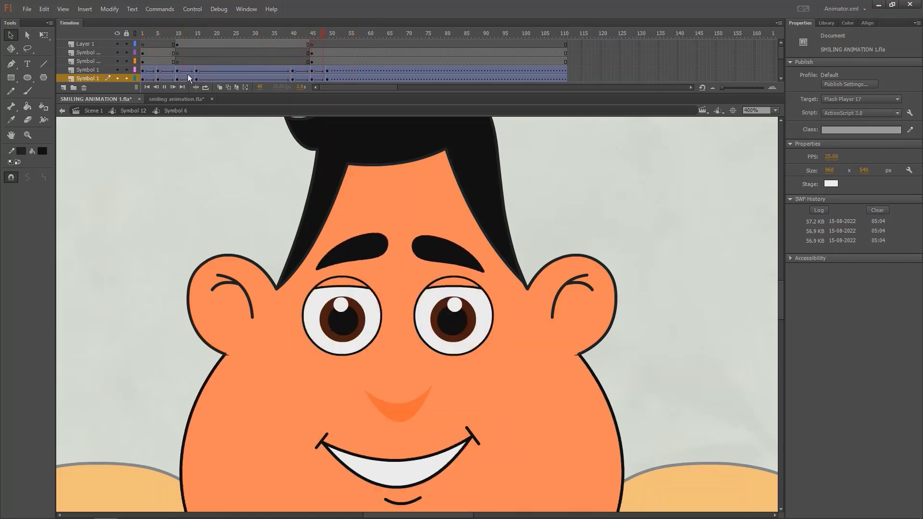
key("Return")
key("ctrl+minus")
double_click(173, 183)
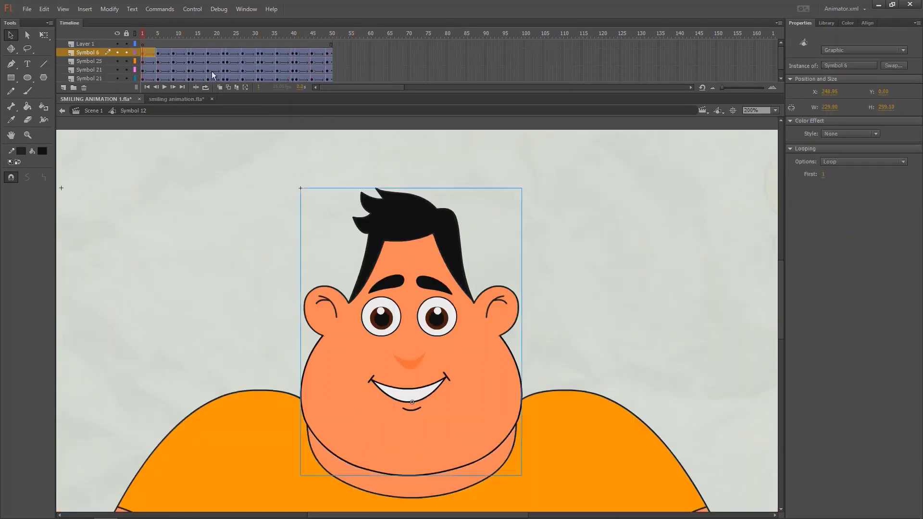
key("Return")
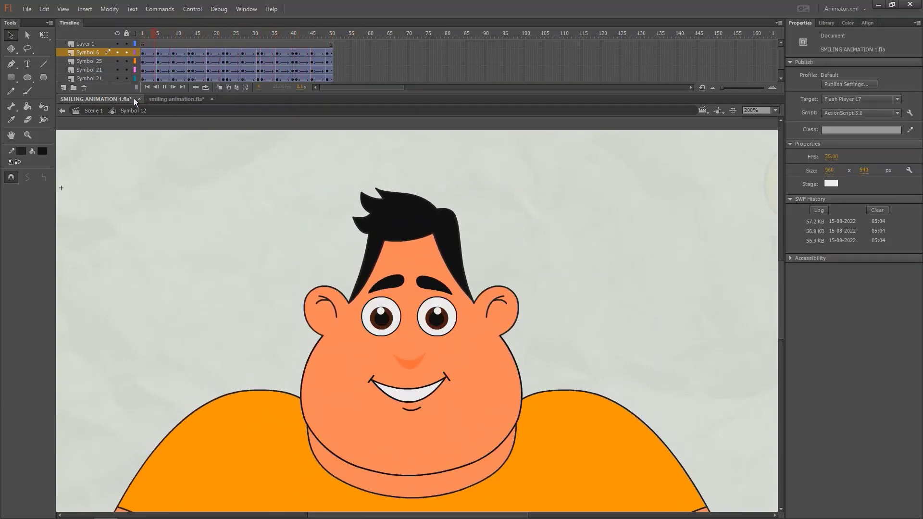
key("Return")
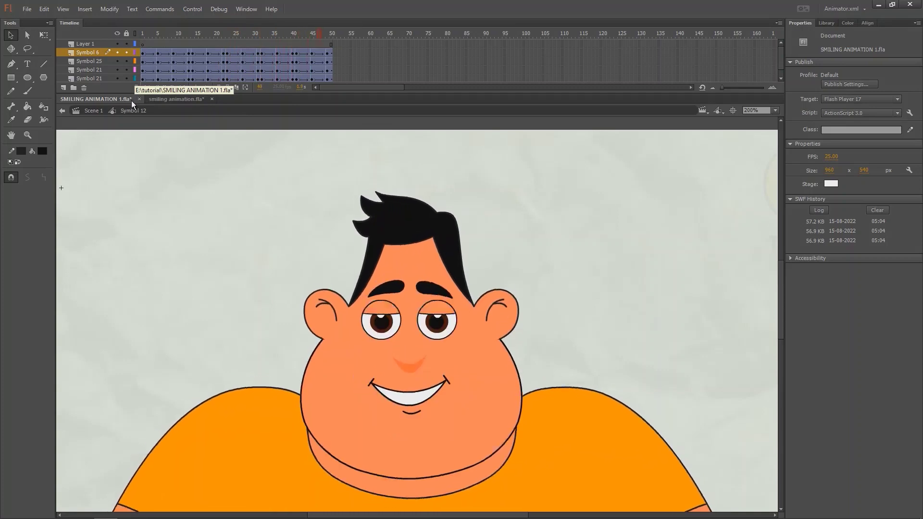
key("Return")
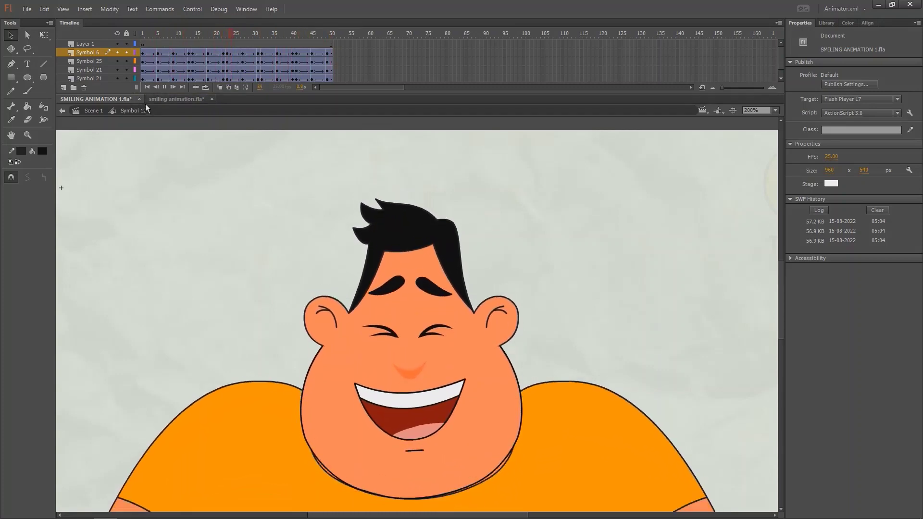
left_click_drag(182, 35, 112, 75)
left_click_drag(212, 225, 215, 141)
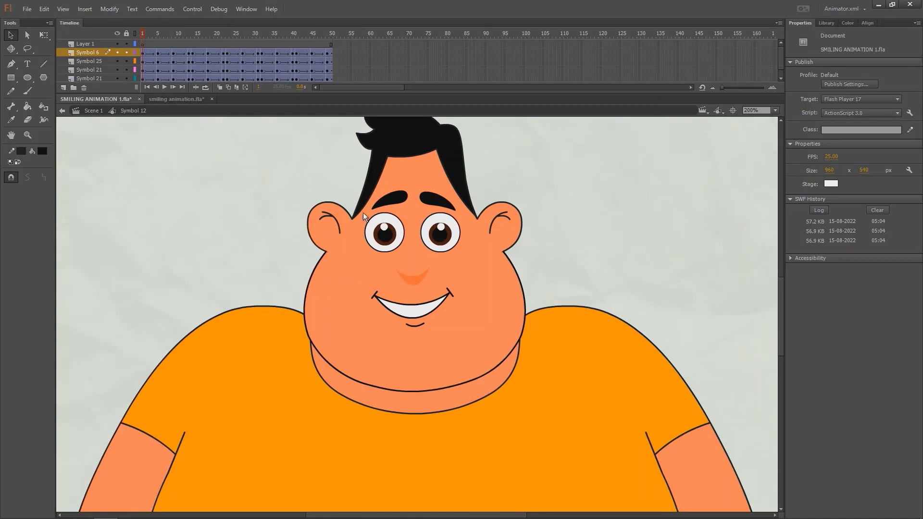
Inside the head's jaw symbol, convert the open laughing mouth at frame 6 of Layer 4 into a graphic symbol
double_click(405, 287)
key("q")
key("v")
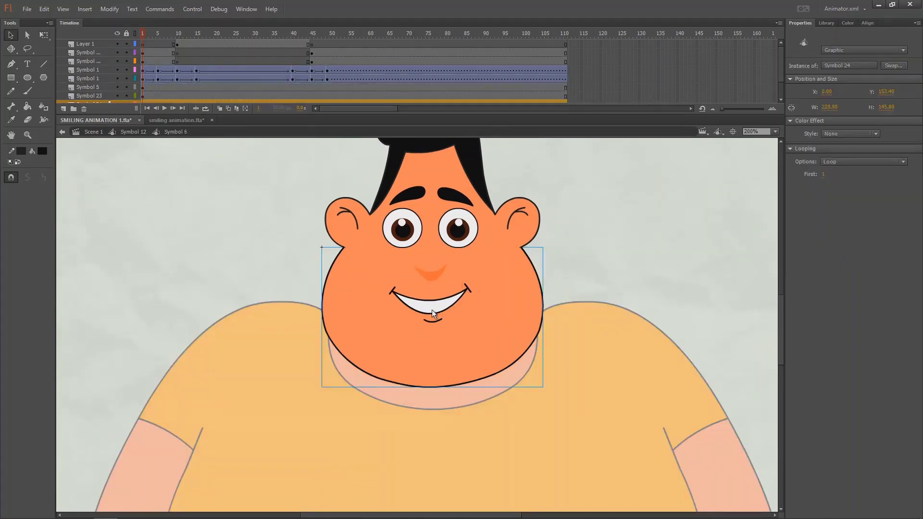
double_click(425, 336)
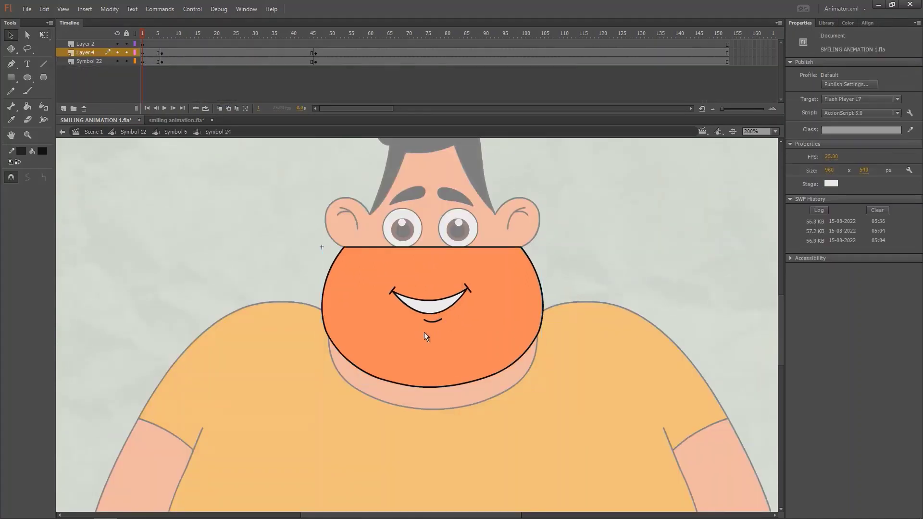
left_click(441, 304)
left_click_drag(148, 36, 151, 69)
left_click(152, 53)
left_click(162, 53)
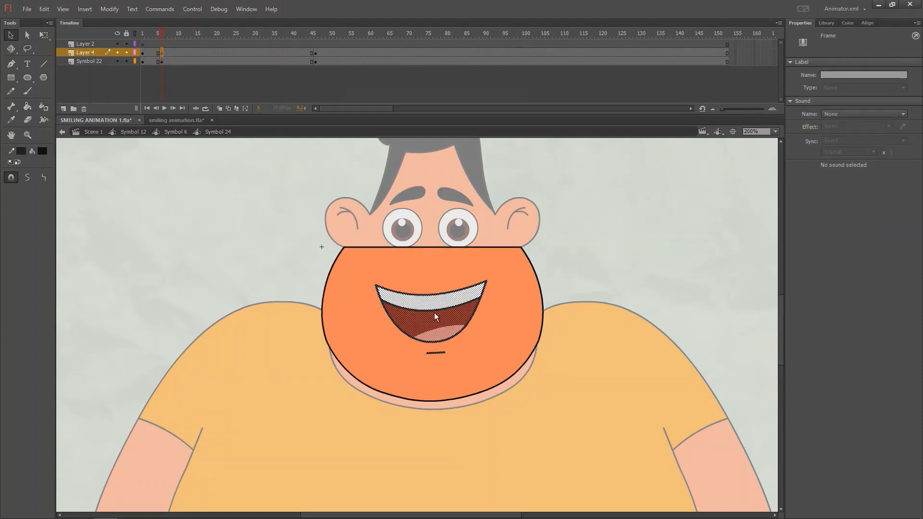
key("F8")
left_click(514, 111)
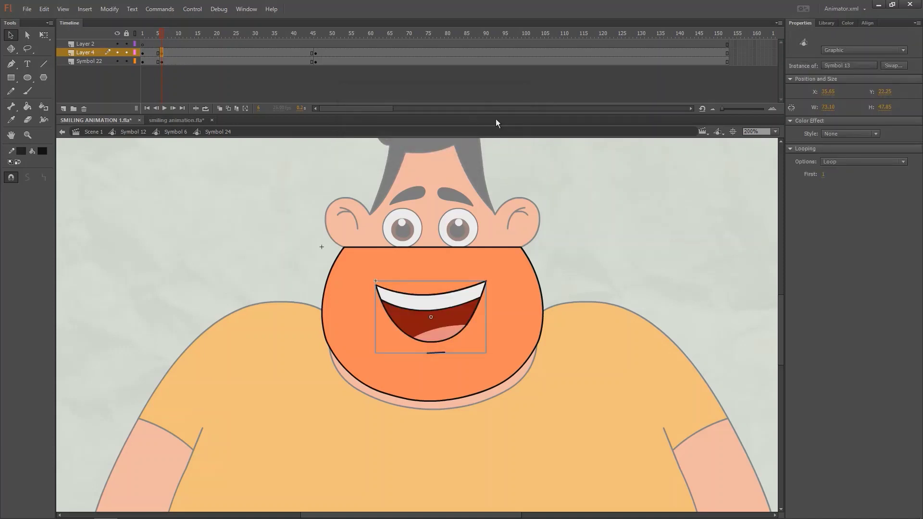
Add mouth keyframes at frames 14 and 10 of Layer 4, then widen the frame 10 mouth to about 78.5 and shorten it slightly
left_click(195, 53)
left_click(192, 53)
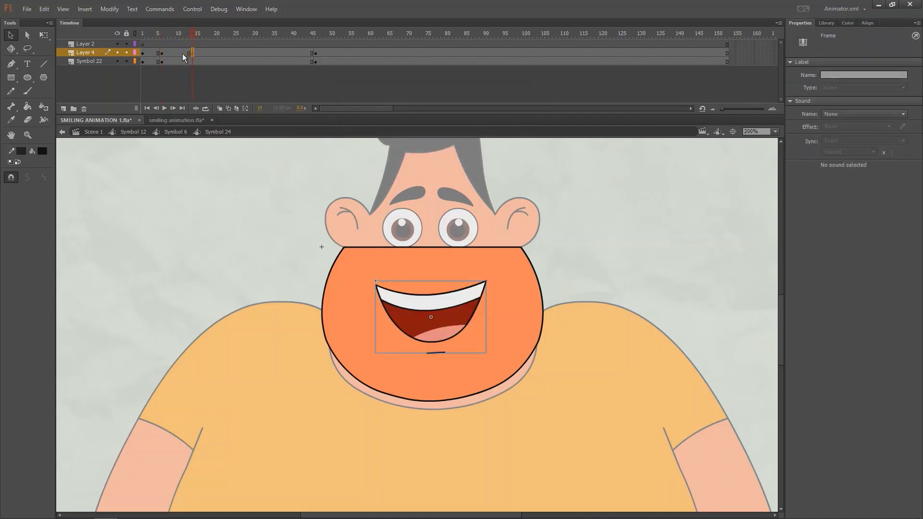
left_click(175, 52)
key("ctrl+equal")
key("q")
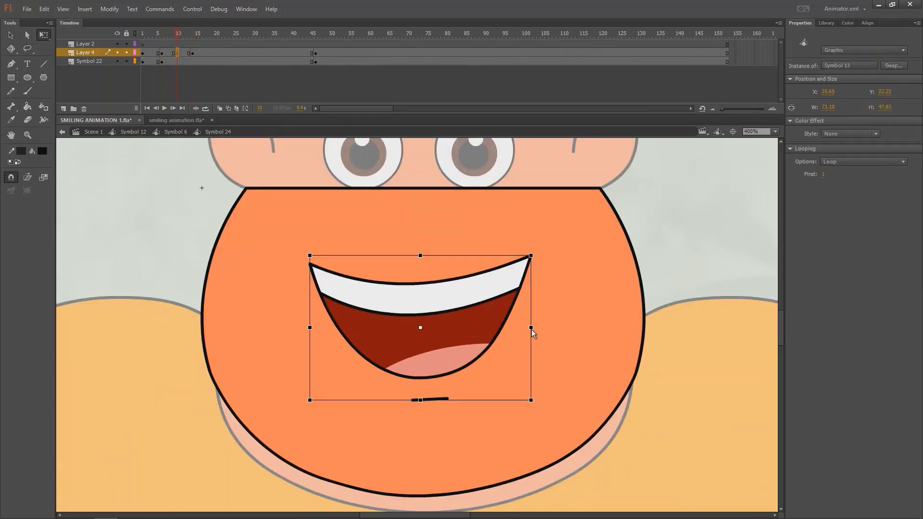
left_click_drag(532, 327, 537, 330)
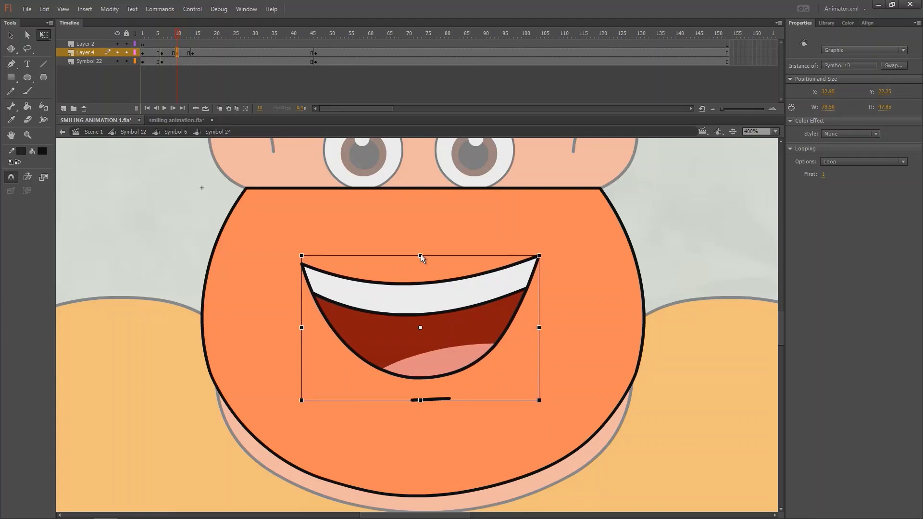
left_click_drag(421, 255, 420, 260)
Compare the mouth poses around frame 10 and squash the frame 10 mouth further to a height of about 41.75
left_click(175, 34)
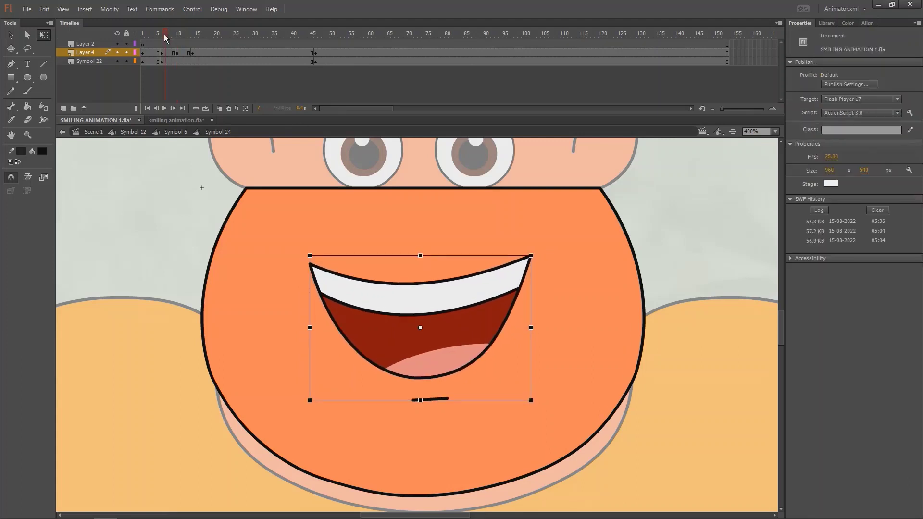
key("period")
left_click(428, 327)
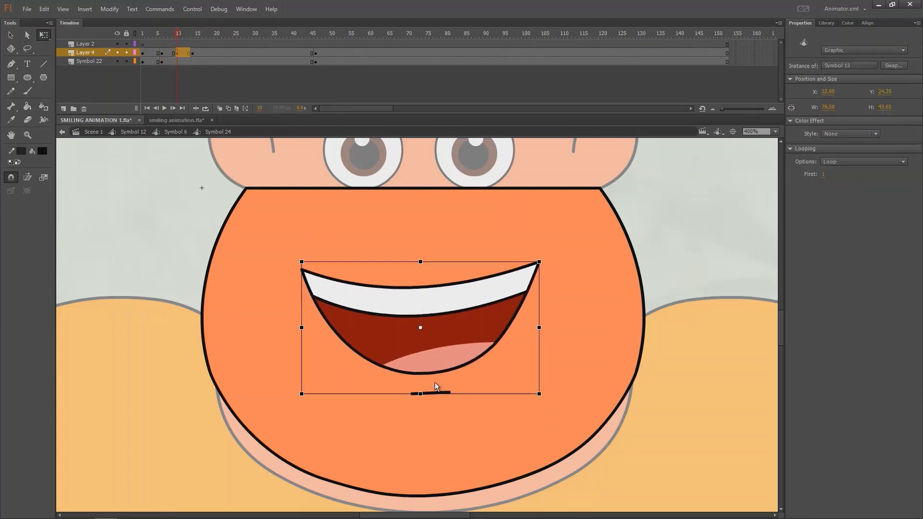
left_click_drag(421, 394, 421, 391)
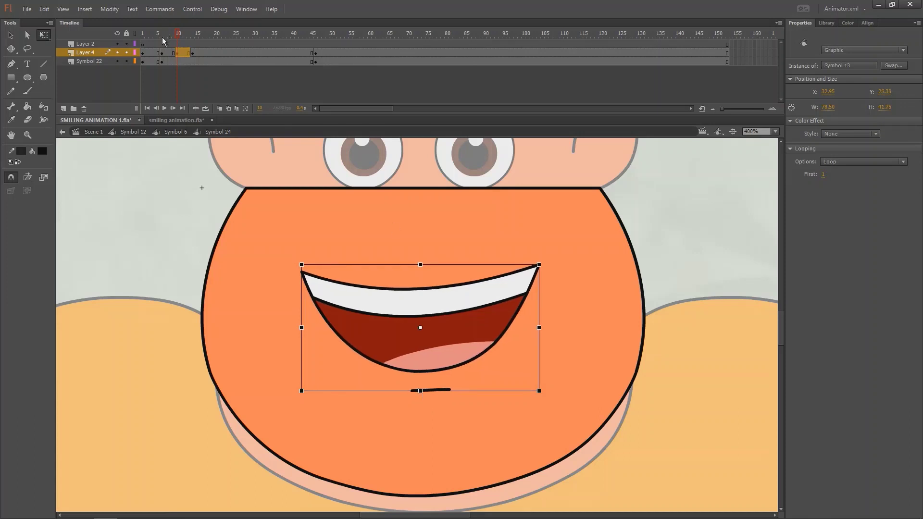
left_click(177, 34)
key("period")
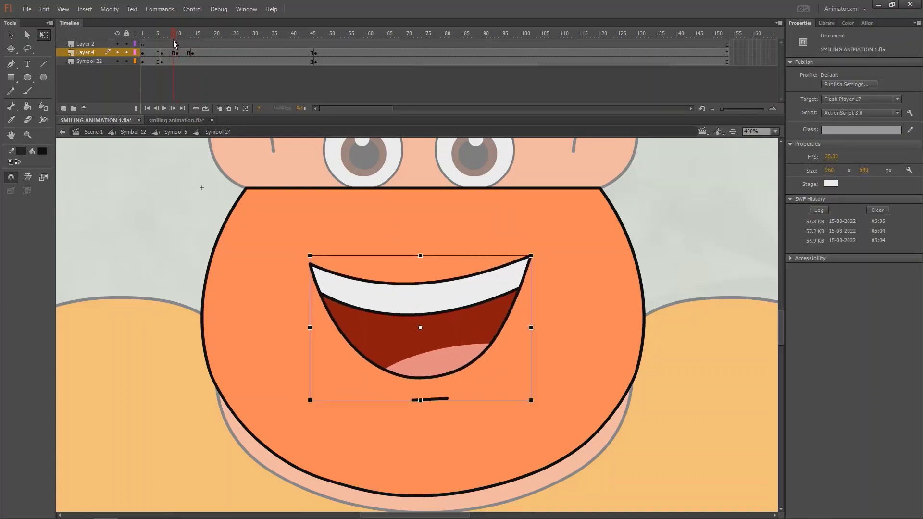
Create classic tweens on Layer 4 between the mouth keyframes at frames 6, 10 and 14, with ease 100 out, and preview them
left_click(177, 53)
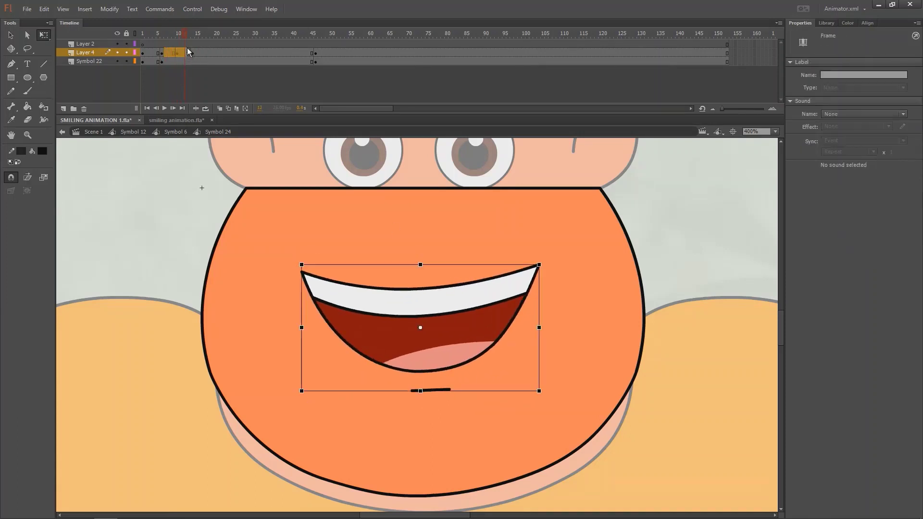
right_click(181, 51)
left_click(219, 79)
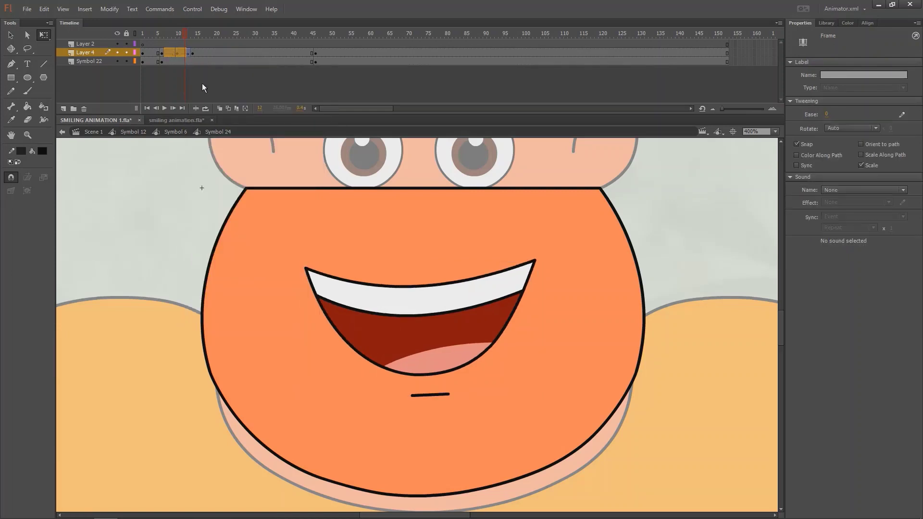
left_click_drag(826, 114, 865, 45)
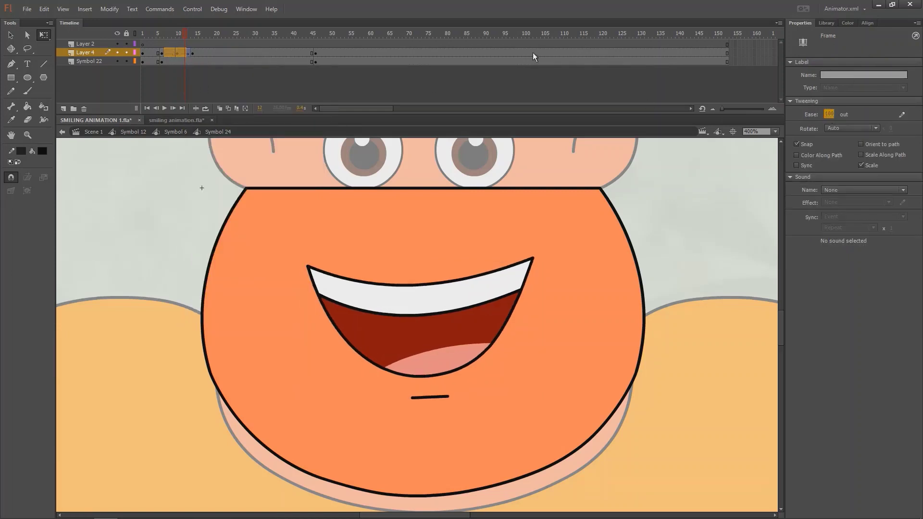
key("Return")
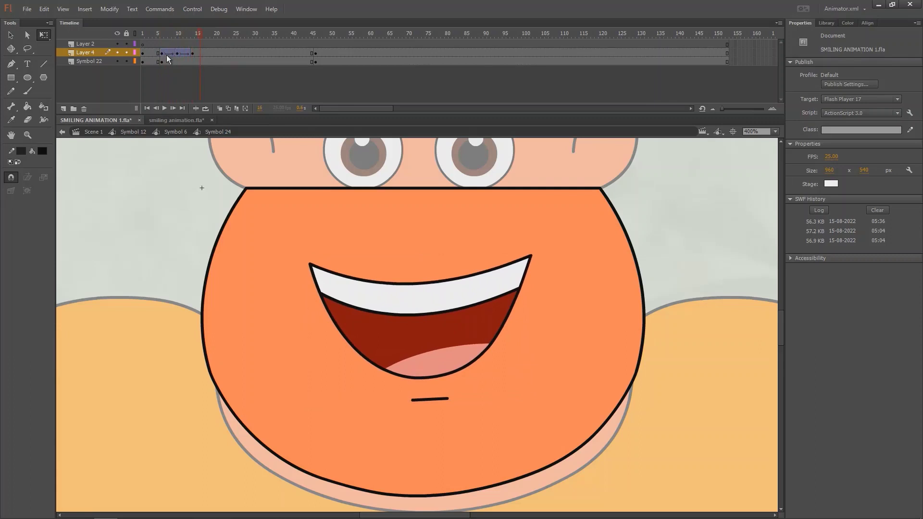
mouse_move(187, 41)
left_mouse_down()
mouse_move(163, 38)
mouse_move(177, 39)
left_mouse_up()
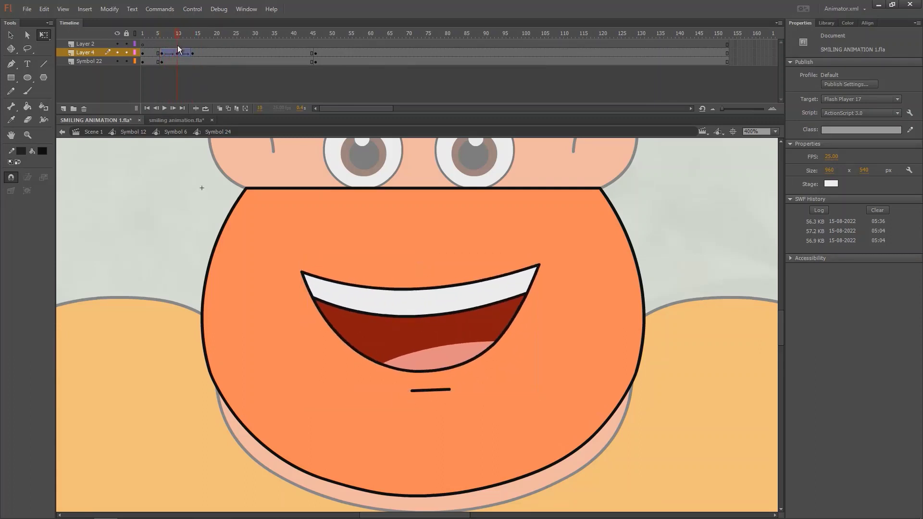
Narrow the frame 10 mouth to about 75.8 wide and repeat the tweened mouth cycle along Layer 4 up to frame 41
left_click(178, 52)
left_click(466, 307)
left_click_drag(538, 328, 534, 328)
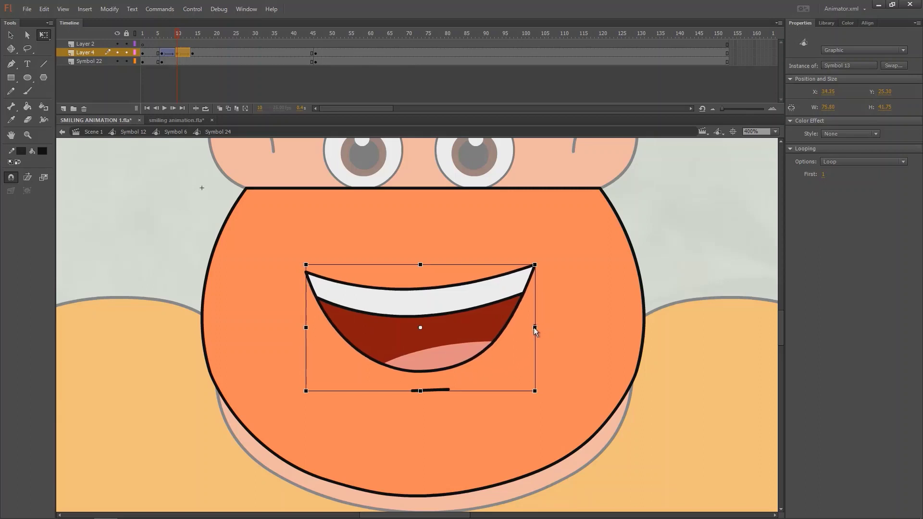
left_click_drag(177, 36, 282, 54)
key("Return")
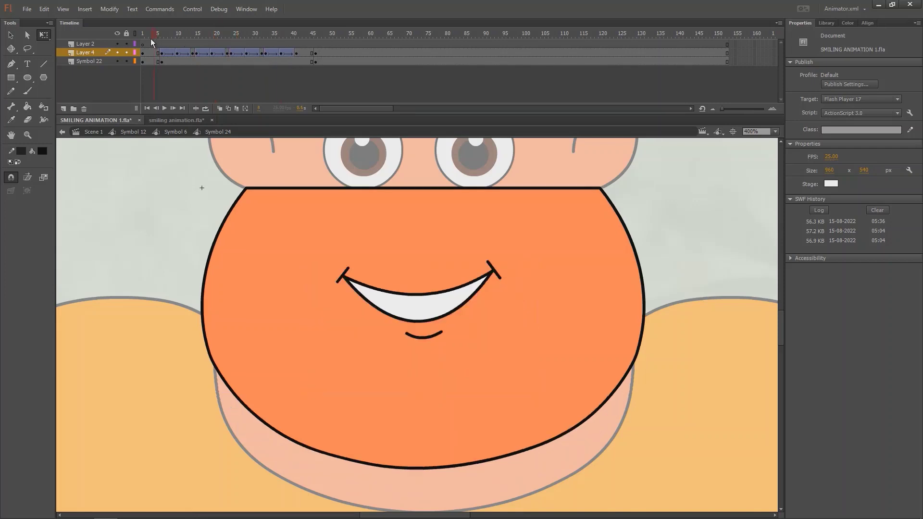
Return to the head symbol, show it at 100% and play back the face animation to check the laughing mouth
double_click(164, 214)
key("ctrl+1")
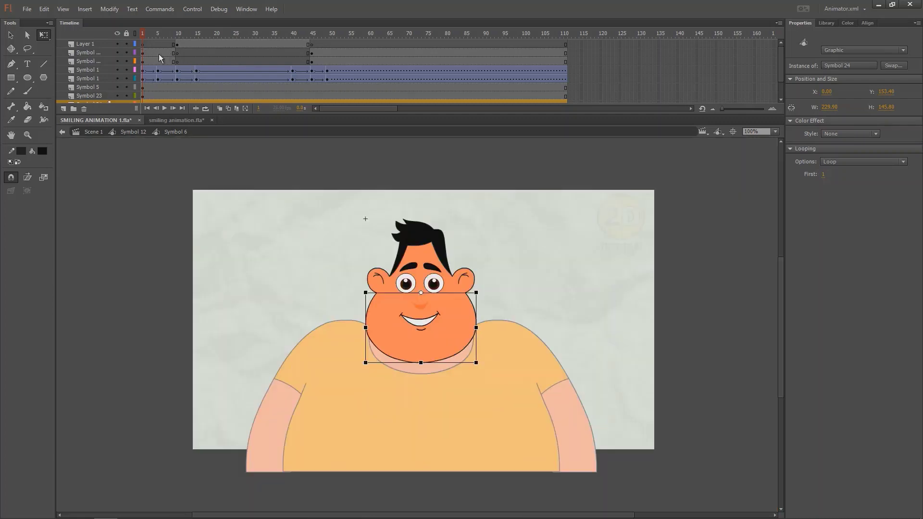
key("Return")
key("Return")
key("v")
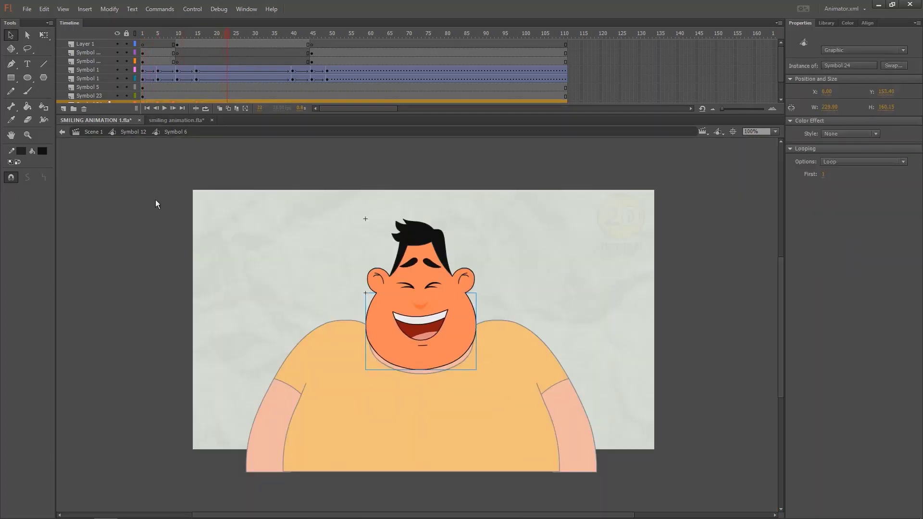
Return to Symbol 12 and play the whole character's 50-frame laugh several times
double_click(155, 206)
key("Return")
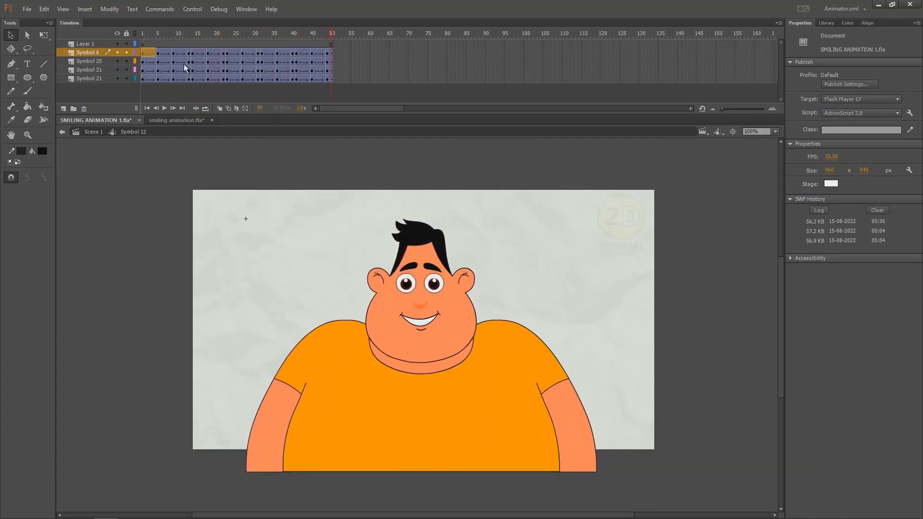
key("Return")
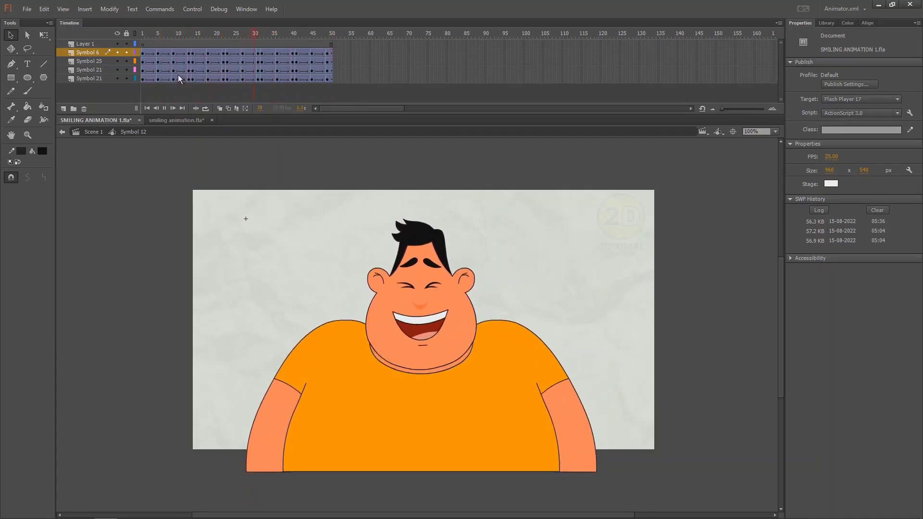
key("Return")
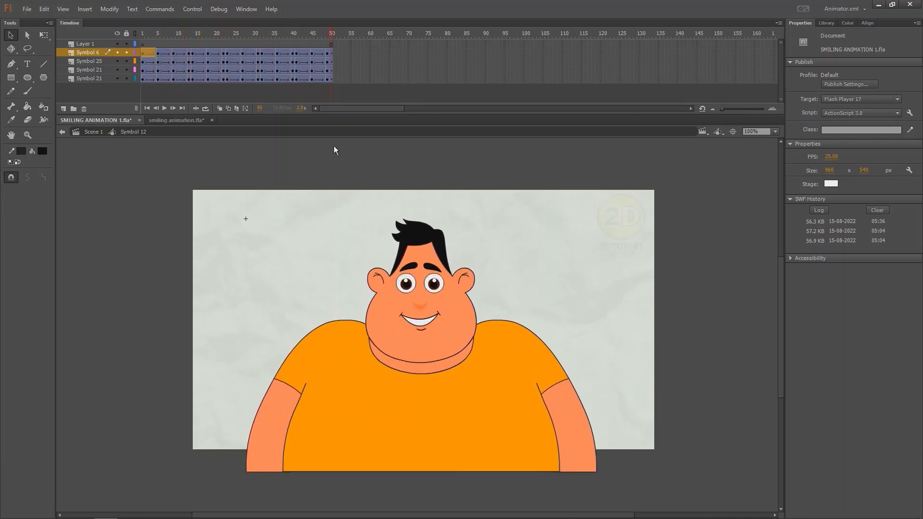
key("Return")
In Scene 1, extend both the character and background layers to frame 50 and play the timeline
left_click(90, 131)
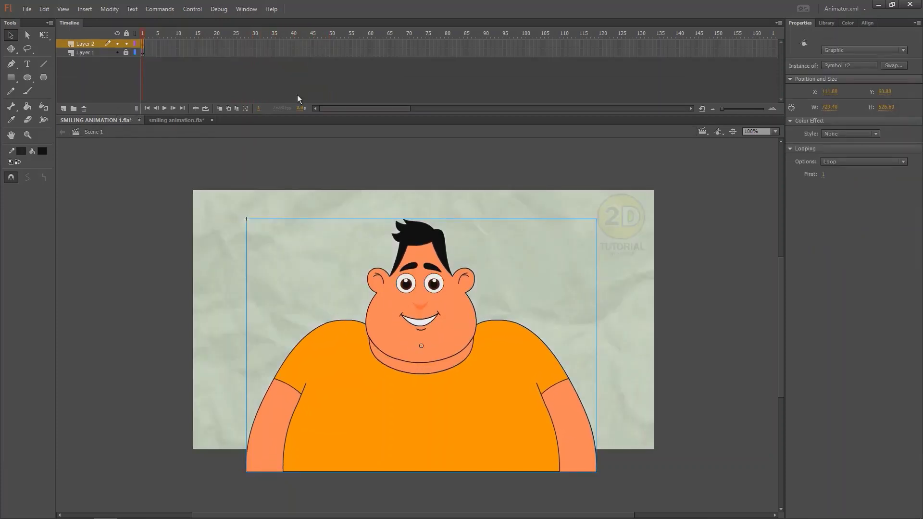
left_click_drag(331, 46, 98, 62)
key("F5")
key("Return")
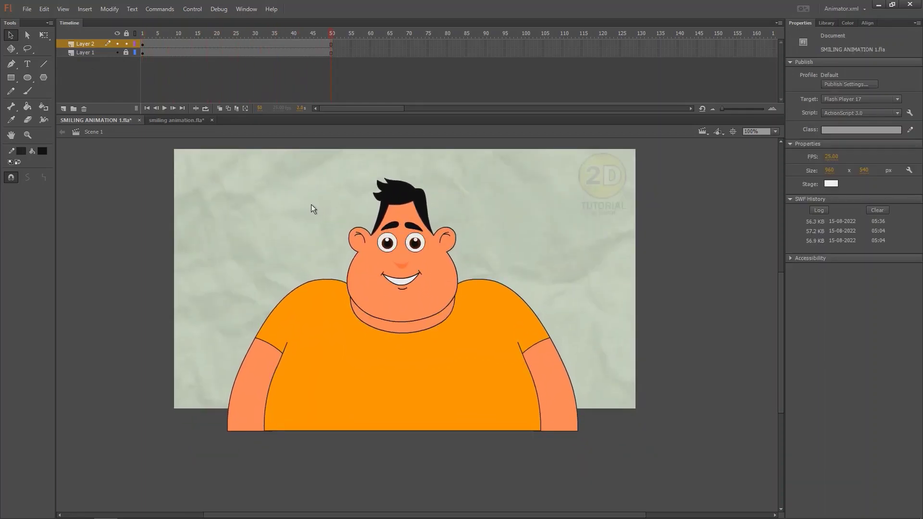
Test the movie in a maximized preview window, close it, and return the playhead to frame 1
key("ctrl+Return")
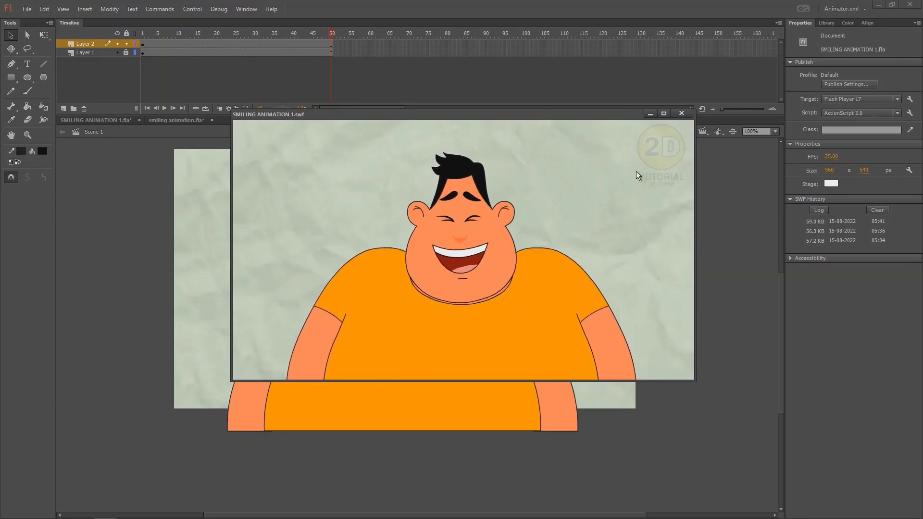
left_click(663, 114)
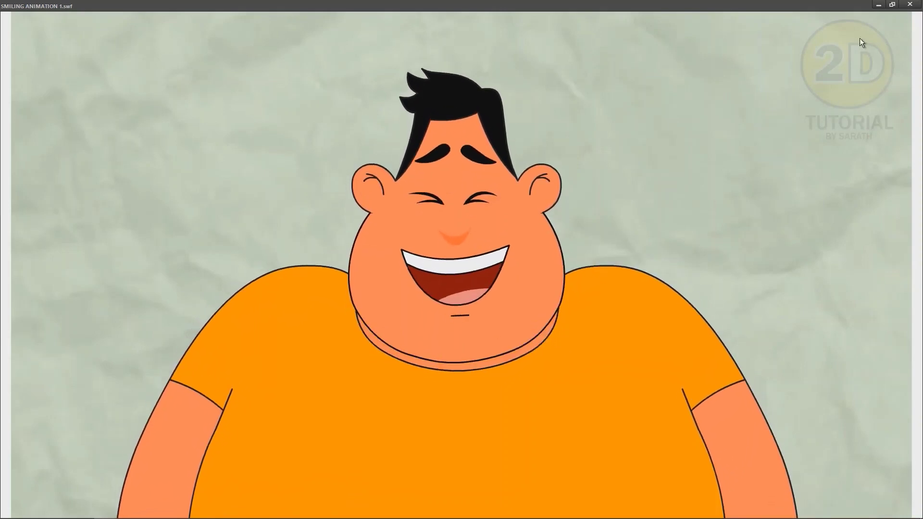
left_click(908, 6)
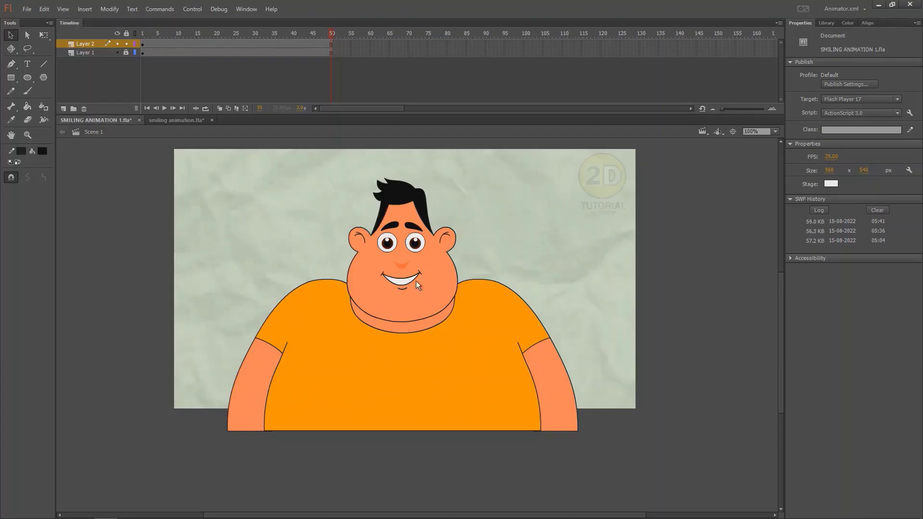
left_click_drag(262, 36, 84, 162)
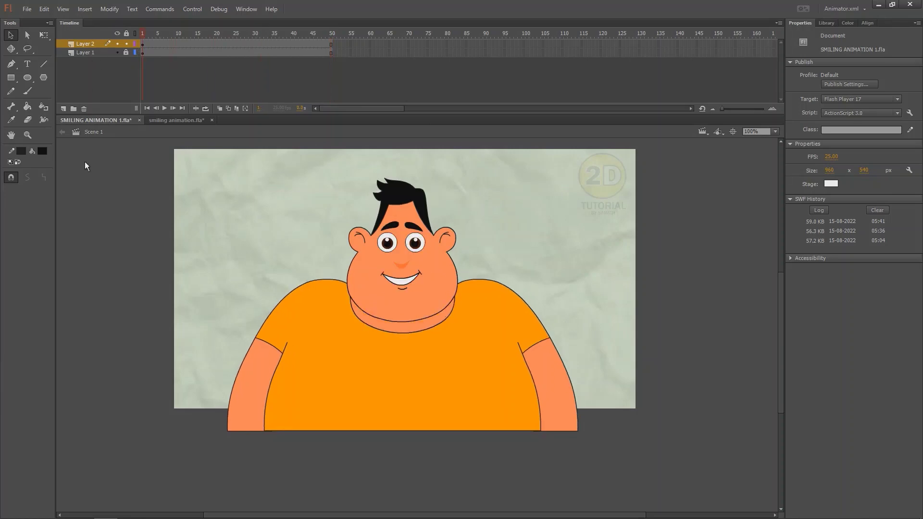